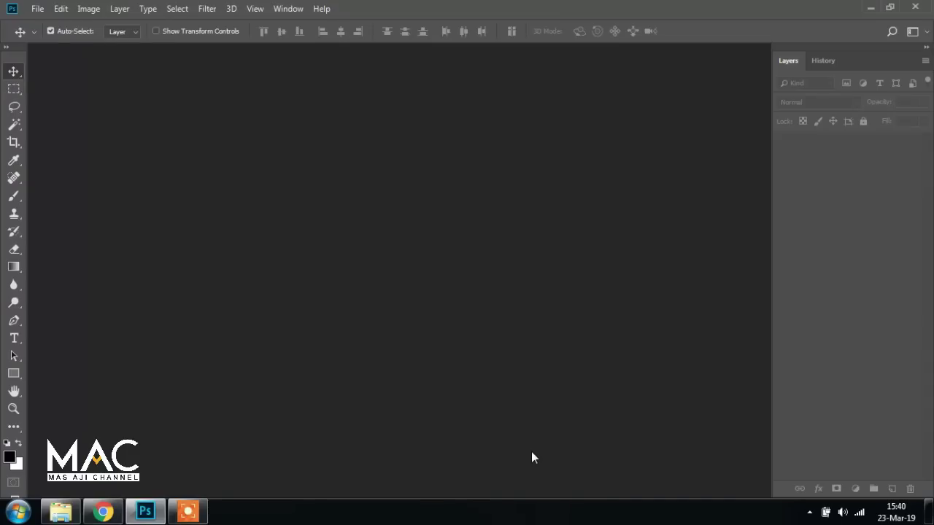
Show the Windows Explorer pattern tutorial folder containing images 1–5 and the SAMPLE PATTERN PSD
{"action": "left_click", "coordinate": [61, 511]}
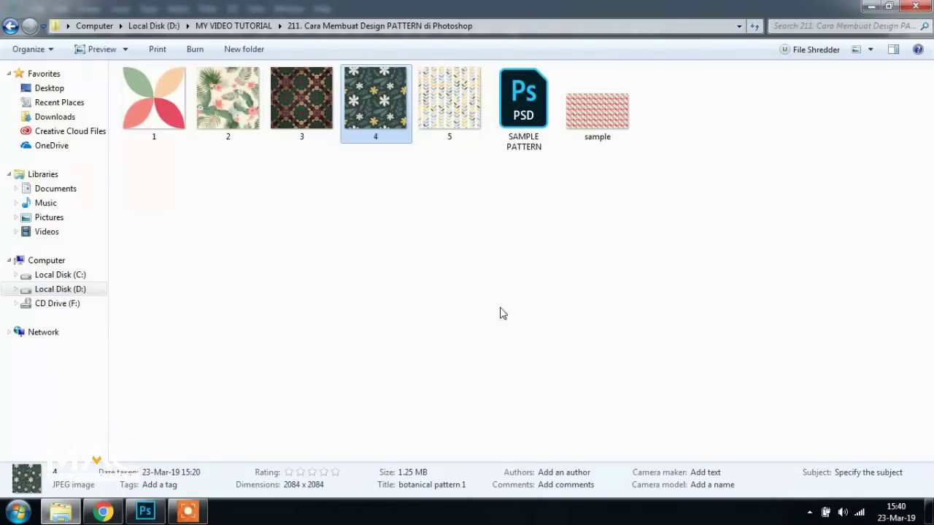
{"action": "left_click", "coordinate": [525, 300]}
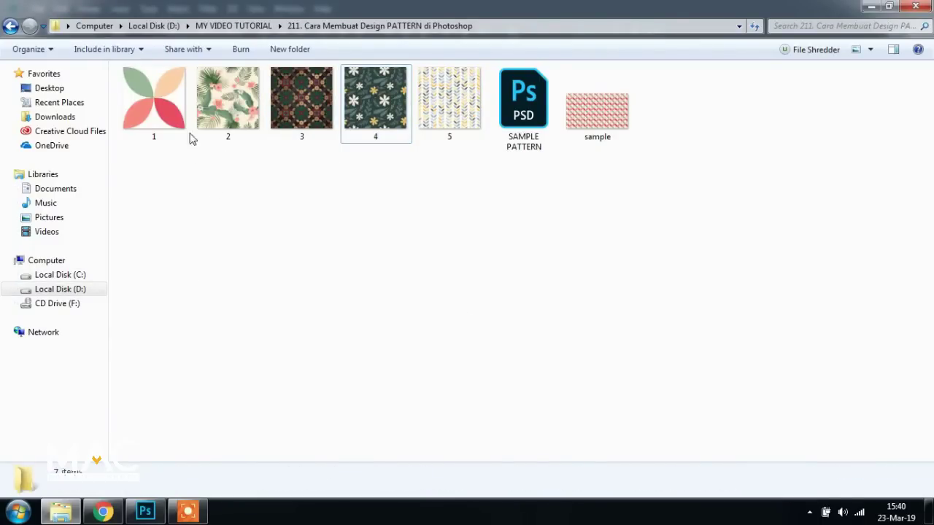
{"action": "double_click", "coordinate": [161, 89]}
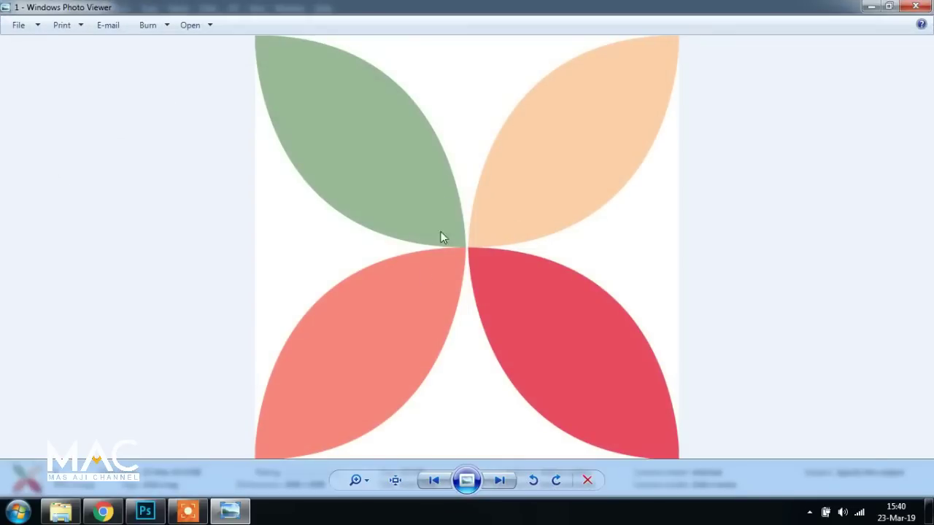
{"action": "left_click", "coordinate": [916, 6]}
{"action": "double_click", "coordinate": [593, 136]}
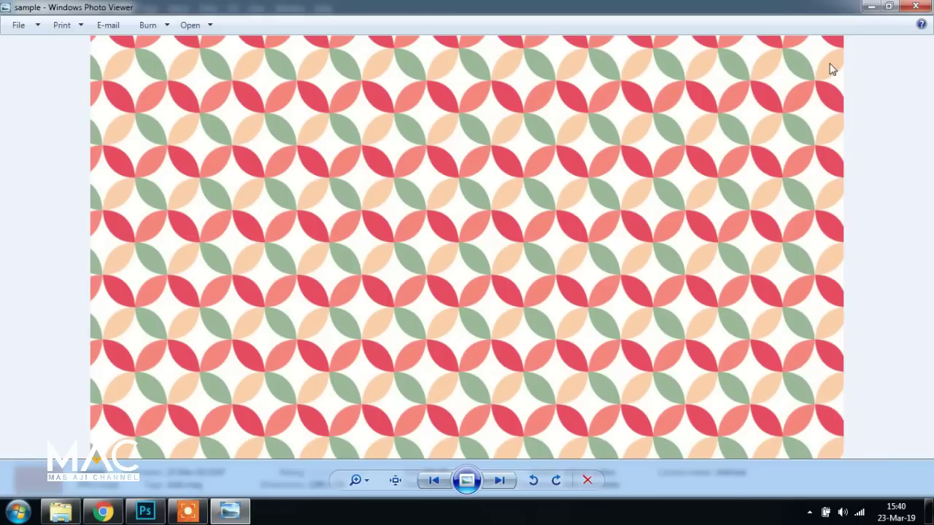
{"action": "left_click", "coordinate": [915, 6]}
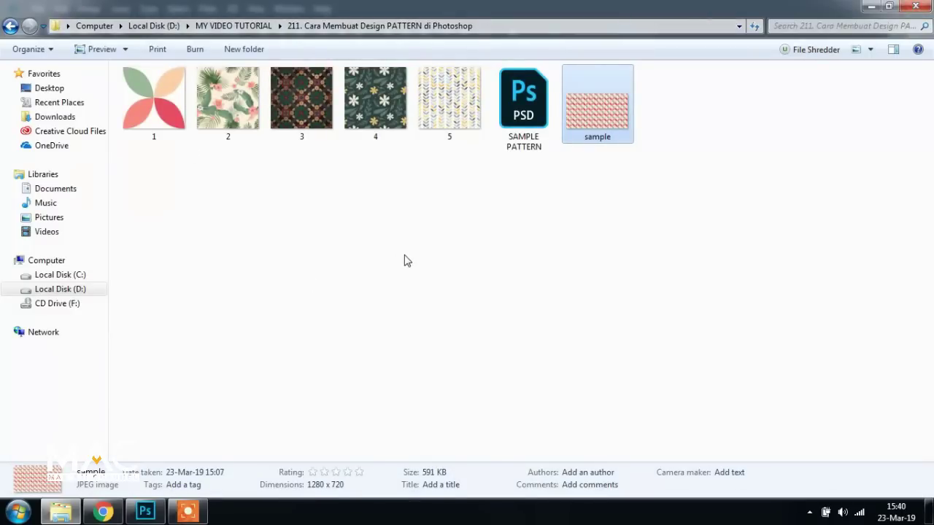
{"action": "left_click", "coordinate": [407, 261]}
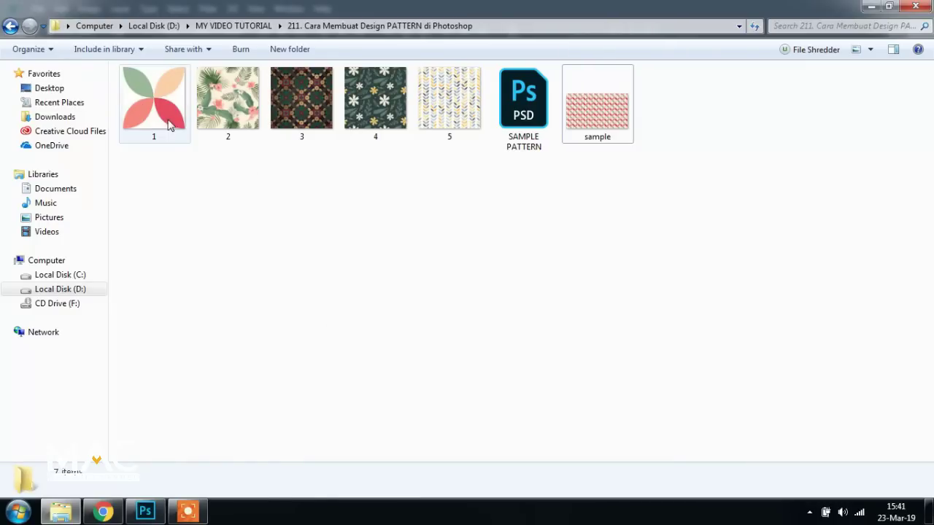
{"action": "double_click", "coordinate": [152, 96]}
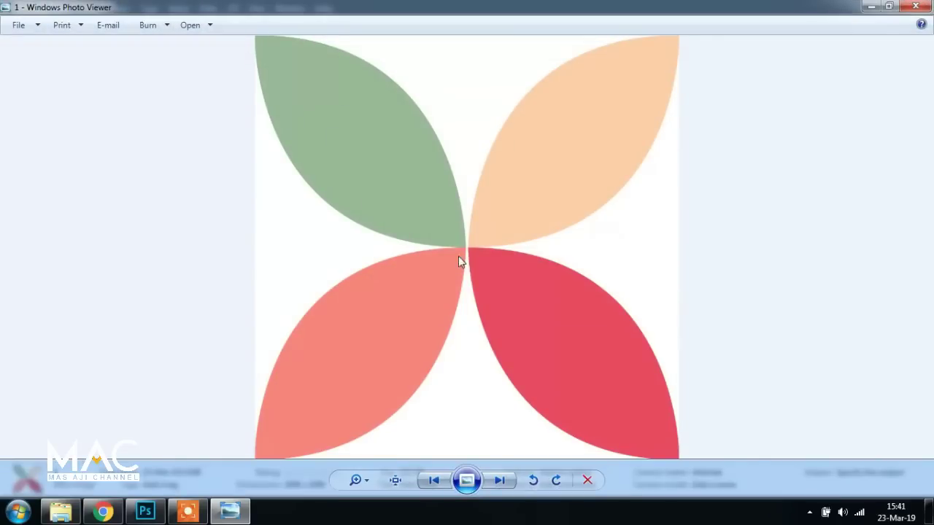
{"action": "left_click", "coordinate": [916, 6]}
{"action": "double_click", "coordinate": [605, 121]}
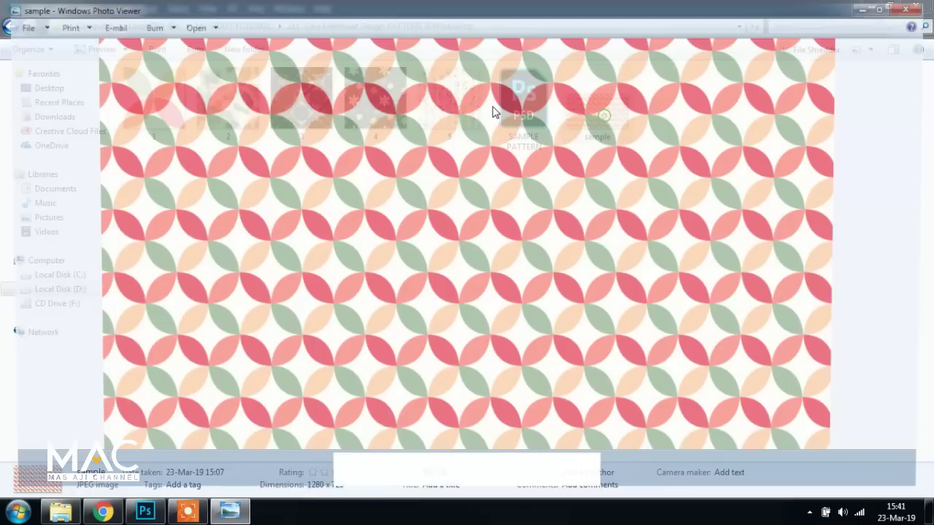
{"action": "left_click", "coordinate": [917, 7]}
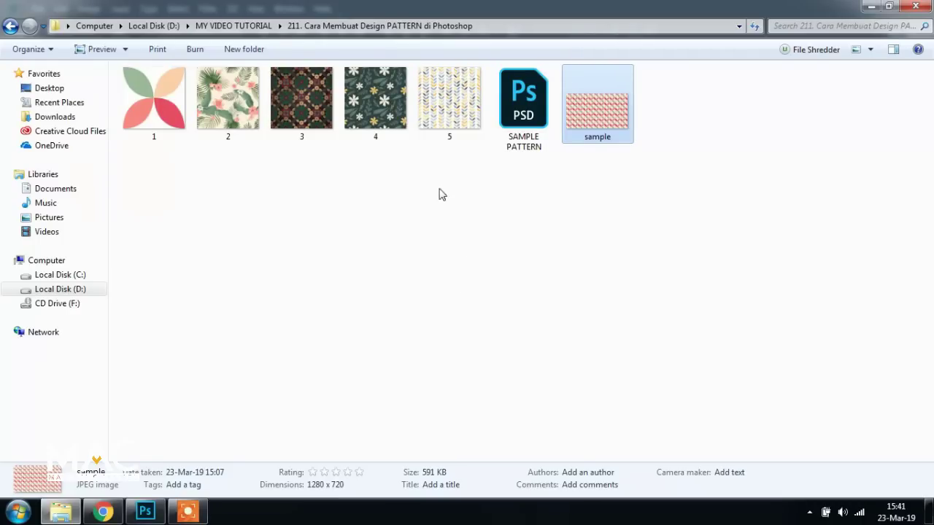
{"action": "left_click", "coordinate": [154, 116]}
{"action": "double_click", "coordinate": [154, 117]}
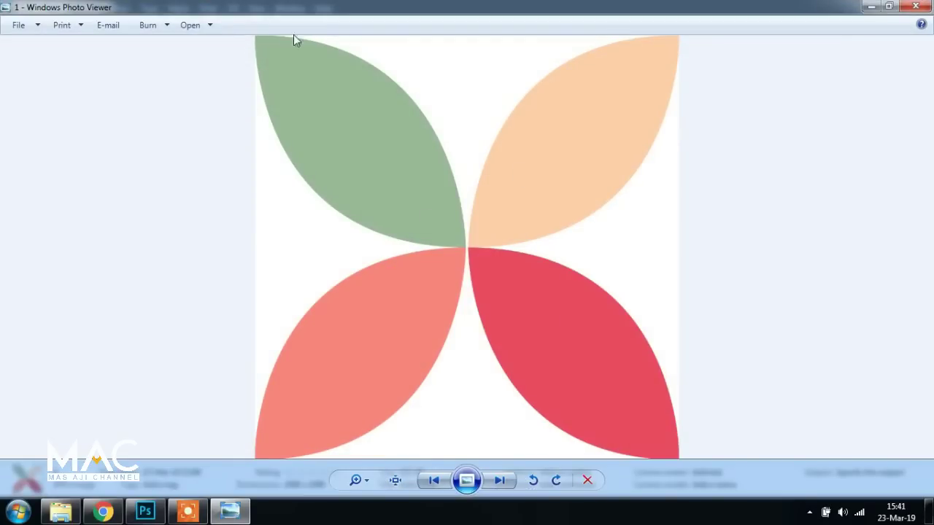
{"action": "left_click", "coordinate": [916, 6]}
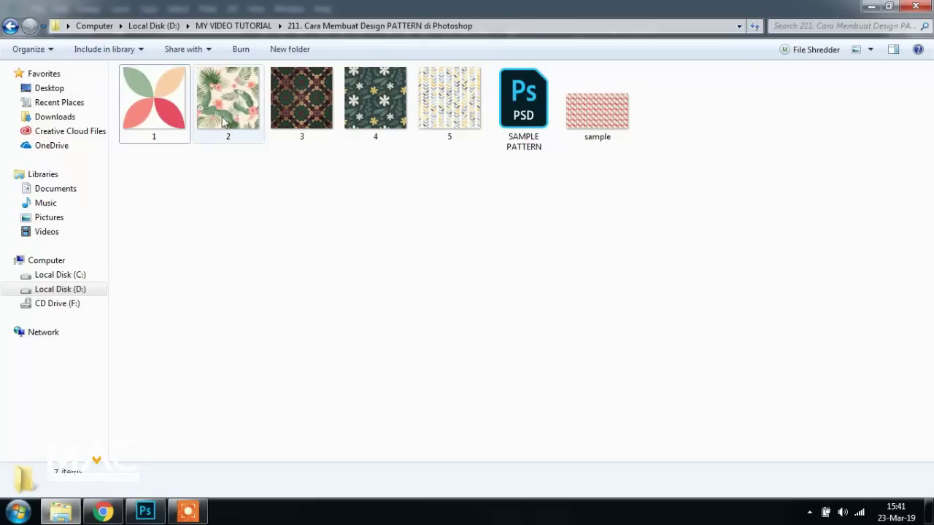
{"action": "double_click", "coordinate": [241, 123]}
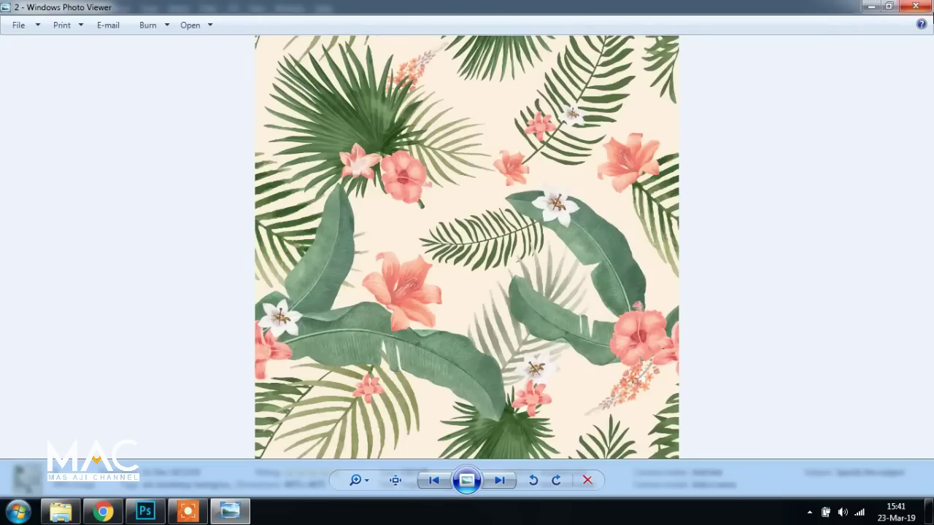
{"action": "left_click", "coordinate": [916, 7]}
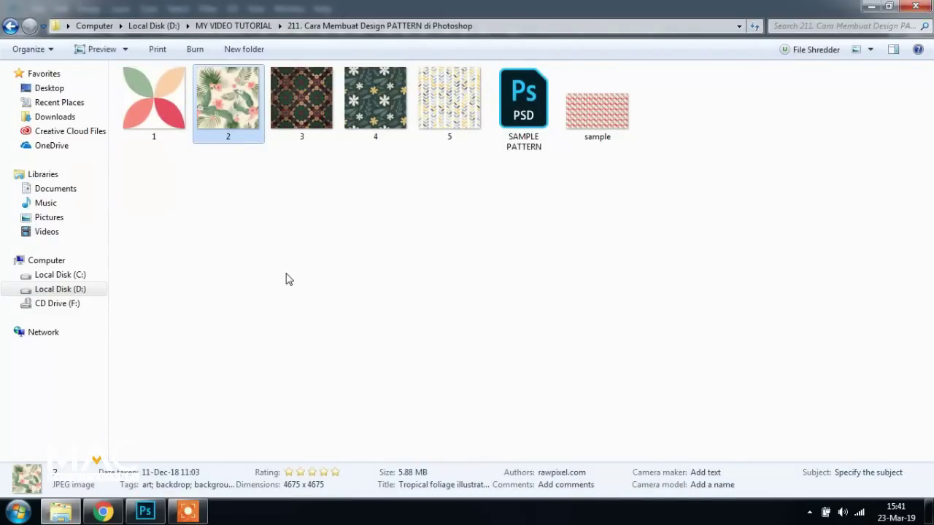
{"action": "double_click", "coordinate": [311, 109]}
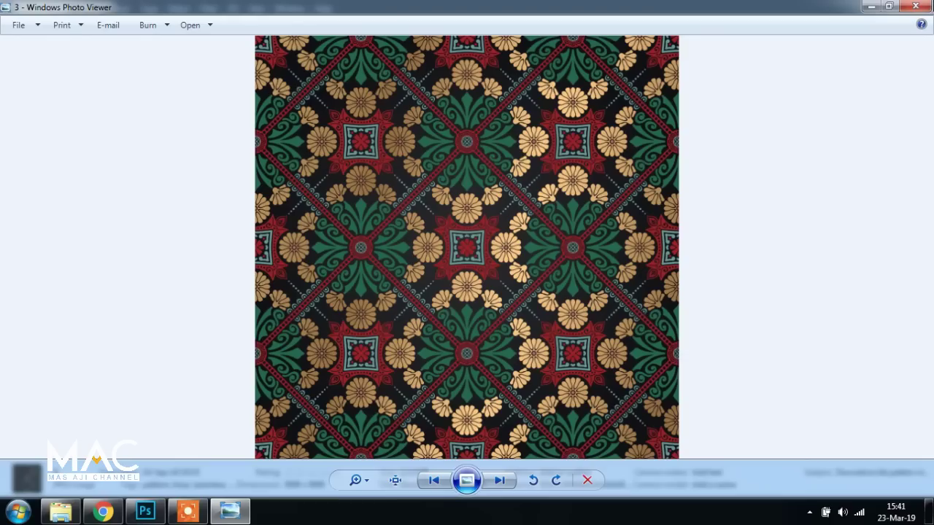
{"action": "left_click", "coordinate": [916, 6]}
{"action": "double_click", "coordinate": [379, 93]}
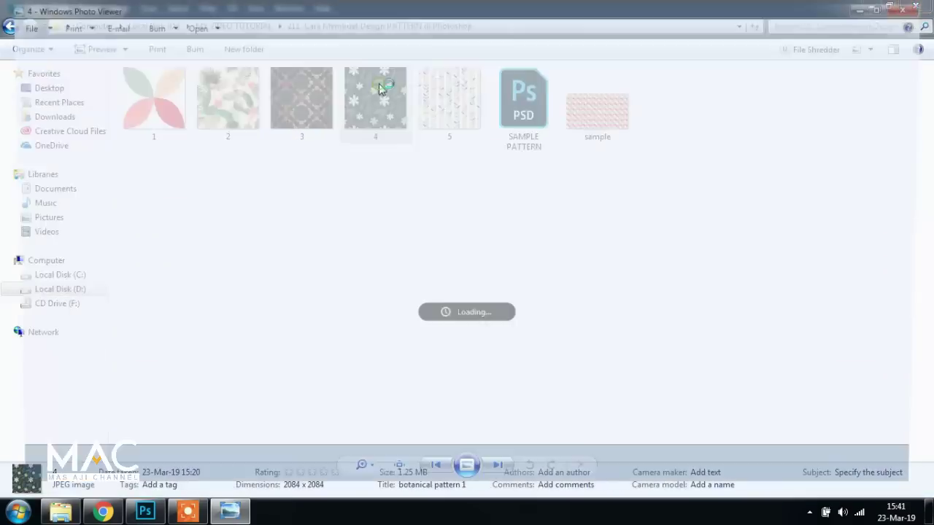
{"action": "left_click", "coordinate": [915, 6]}
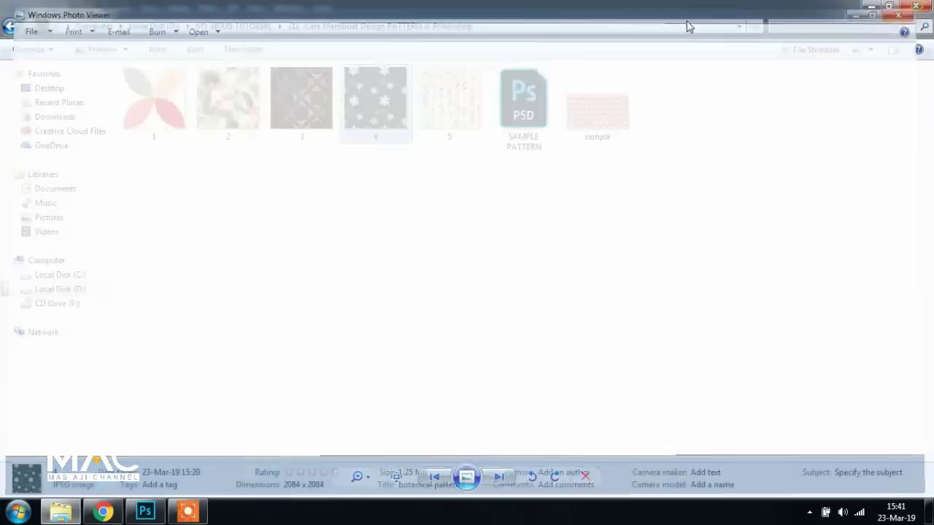
{"action": "left_click", "coordinate": [460, 113]}
{"action": "double_click", "coordinate": [460, 113]}
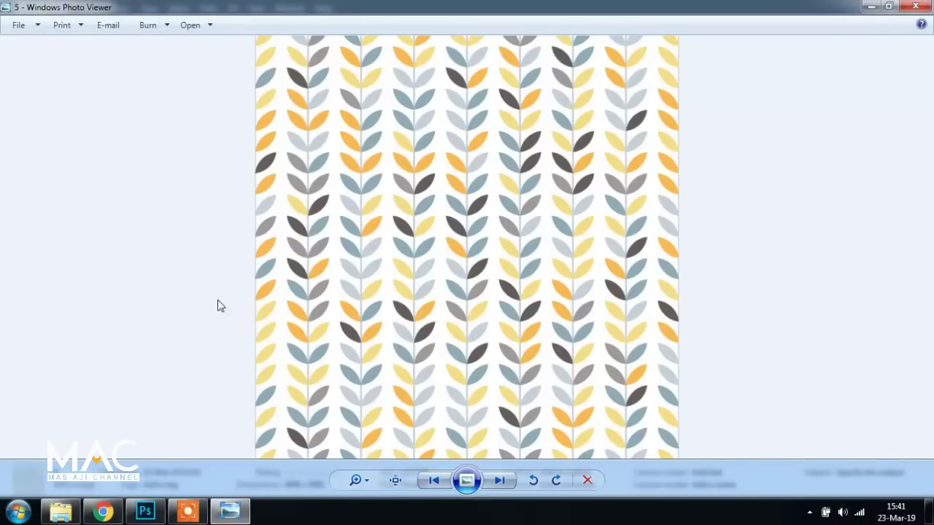
{"action": "left_click", "coordinate": [913, 7]}
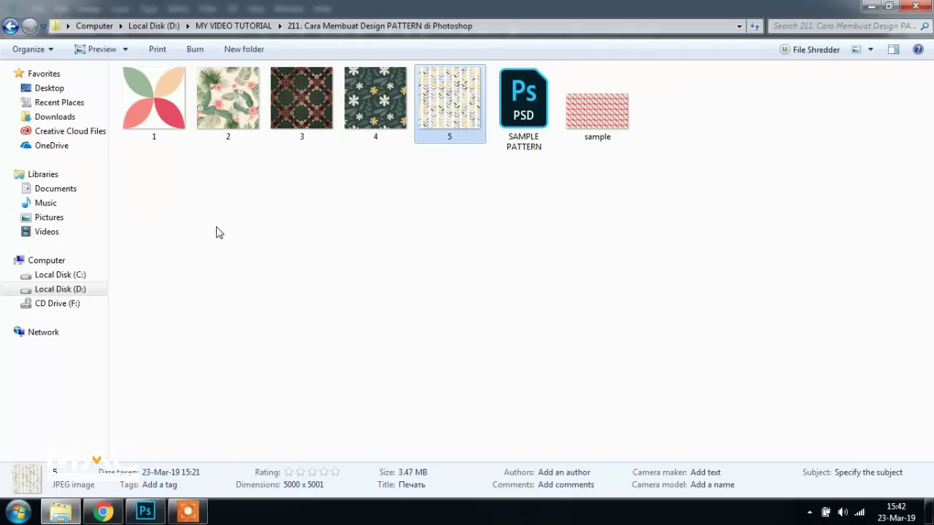
{"action": "left_click", "coordinate": [103, 511]}
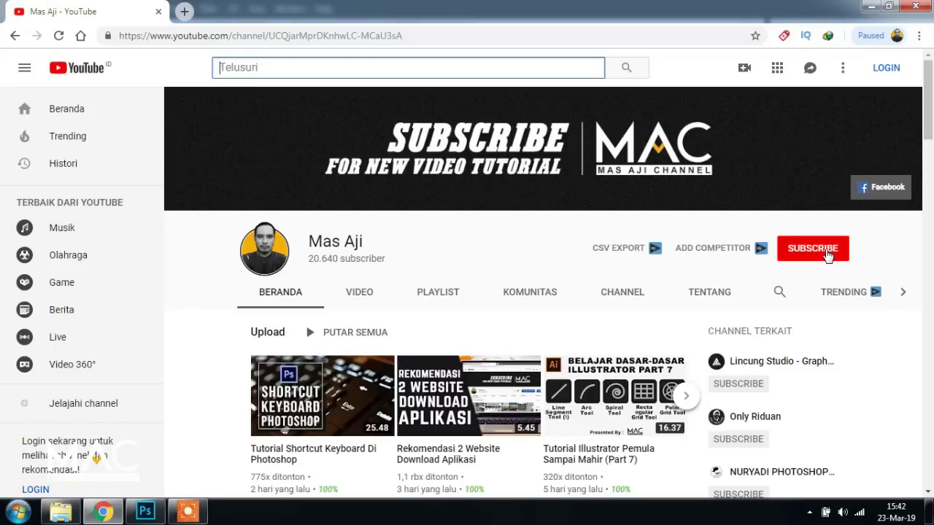
Bring the empty Photoshop workspace in front of the YouTube channel page
{"action": "left_click_drag", "start_coordinate": [145, 512], "coordinate": [188, 512]}
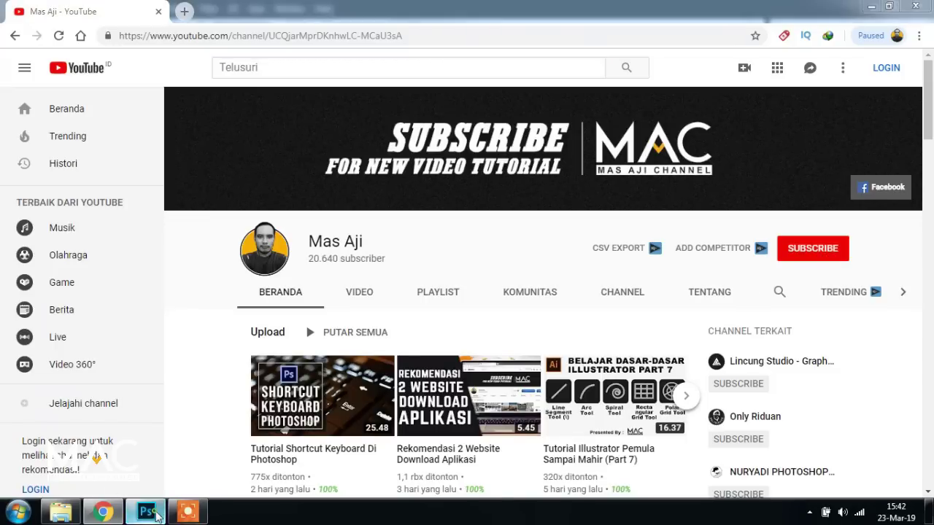
{"action": "left_click", "coordinate": [191, 513]}
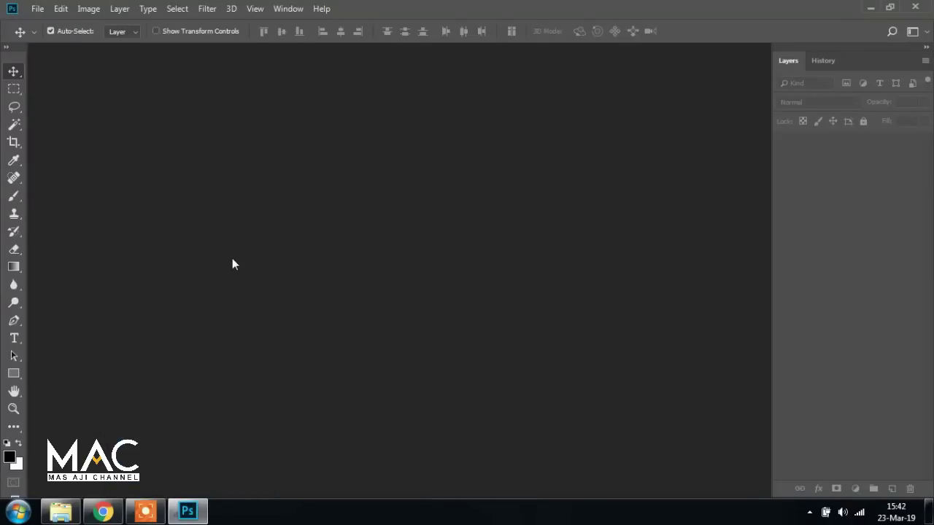
Create a new white 1000 × 1000 pixel document, Untitled-1, at 300 pixels/inch
{"action": "left_click", "coordinate": [38, 9]}
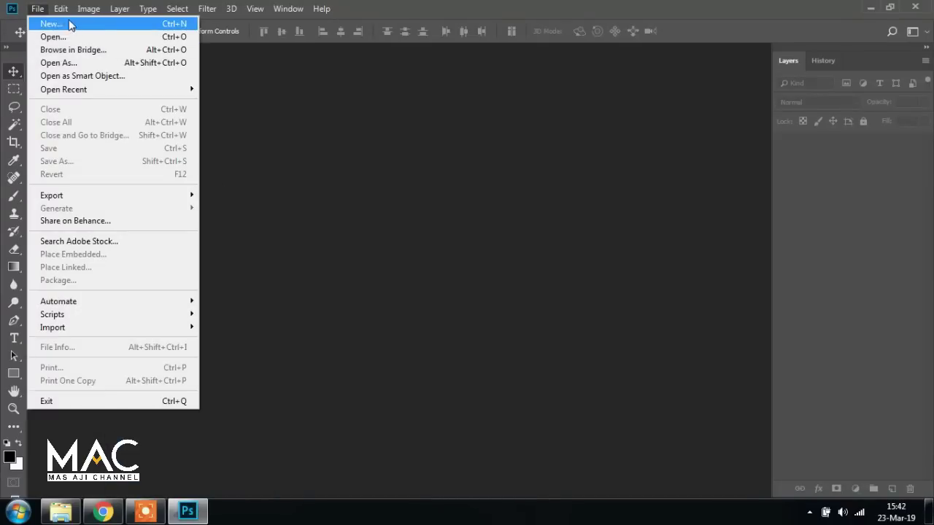
{"action": "left_click", "coordinate": [65, 21]}
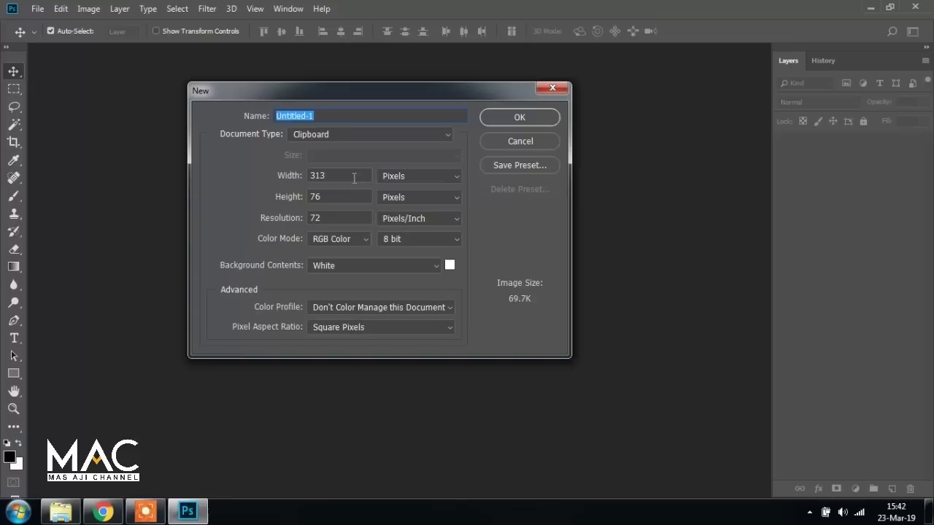
{"action": "left_click", "coordinate": [351, 174]}
{"action": "key", "text": "BackSpace"}
{"action": "type", "text": "100"}
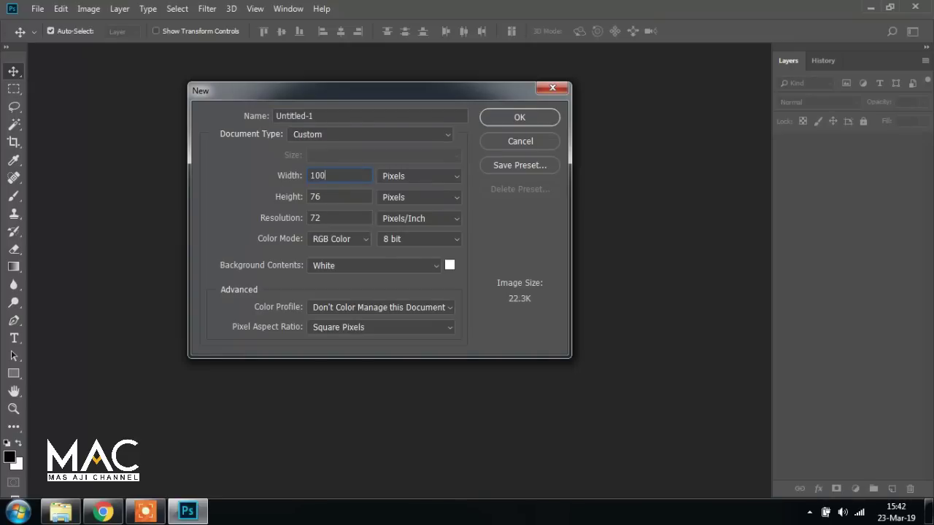
{"action": "type", "text": "0"}
{"action": "key", "text": "Tab"}
{"action": "type", "text": "1000"}
{"action": "key", "text": "Tab"}
{"action": "key", "text": "BackSpace"}
{"action": "type", "text": "3"}
{"action": "type", "text": "00"}
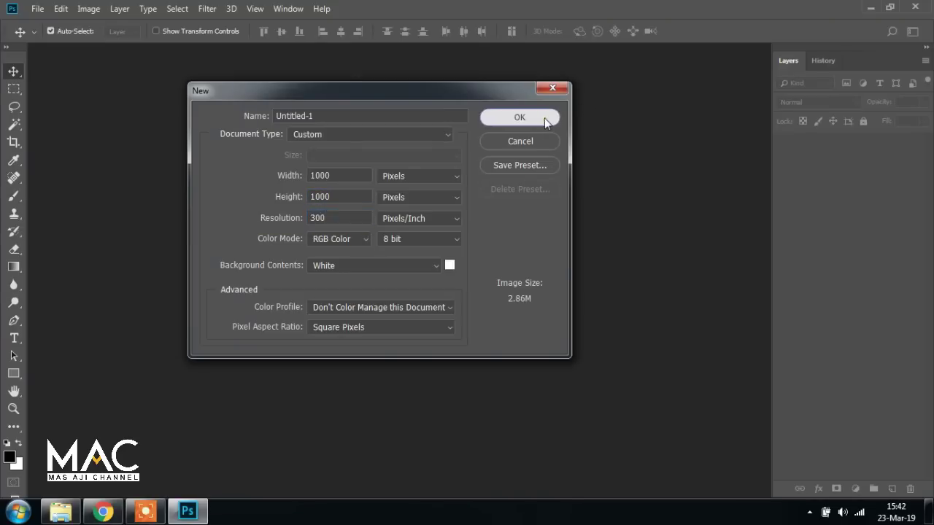
{"action": "left_click", "coordinate": [546, 119]}
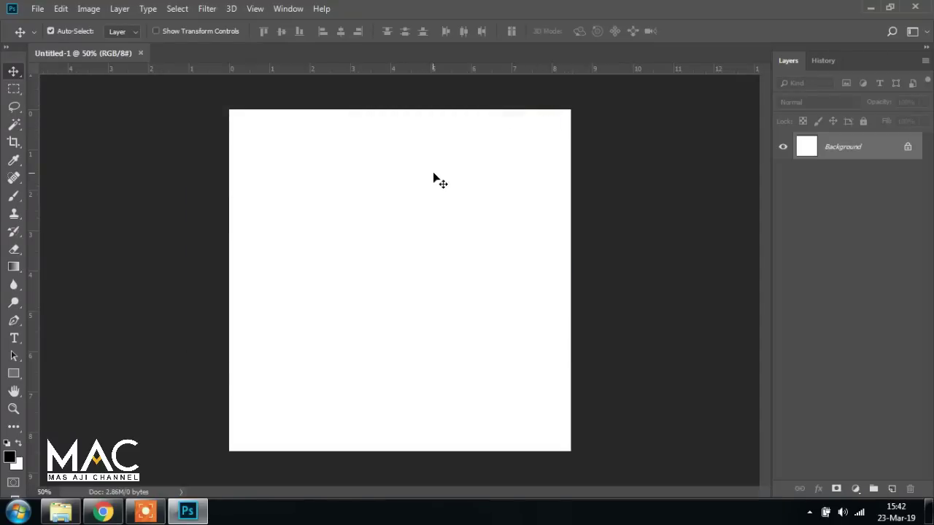
Preview pattern image 1 from the Explorer folder, then return to Photoshop
{"action": "left_click", "coordinate": [71, 514]}
{"action": "double_click", "coordinate": [154, 102]}
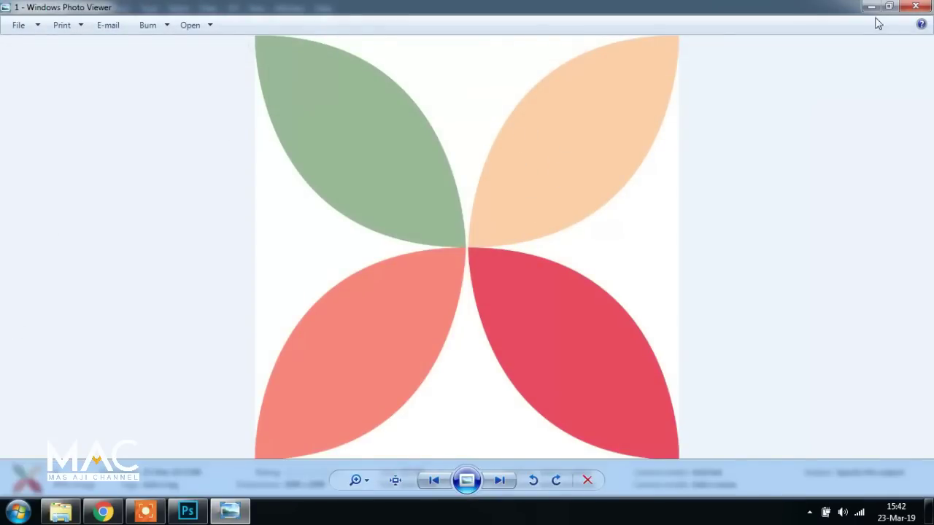
{"action": "left_click", "coordinate": [915, 7]}
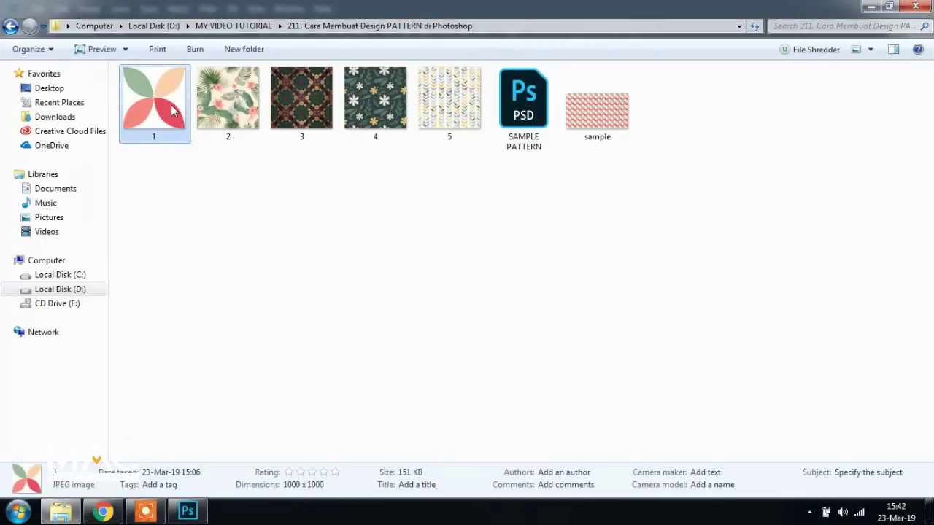
{"action": "left_click", "coordinate": [187, 512]}
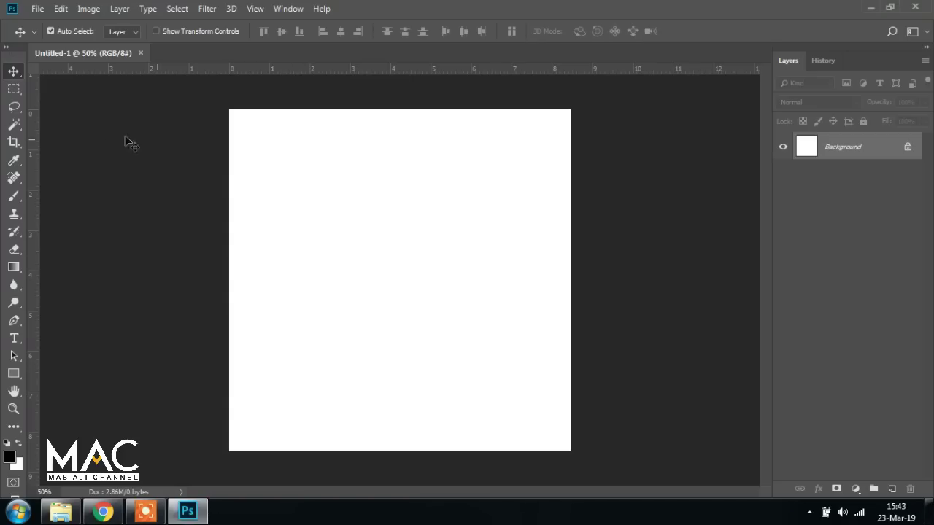
Add a vertical guide at about 4.57 cm and a horizontal guide at the canvas centre
{"action": "mouse_move", "coordinate": [33, 195]}
{"action": "left_mouse_down"}
{"action": "mouse_move", "coordinate": [414, 217]}
{"action": "mouse_move", "coordinate": [401, 218]}
{"action": "left_mouse_up"}
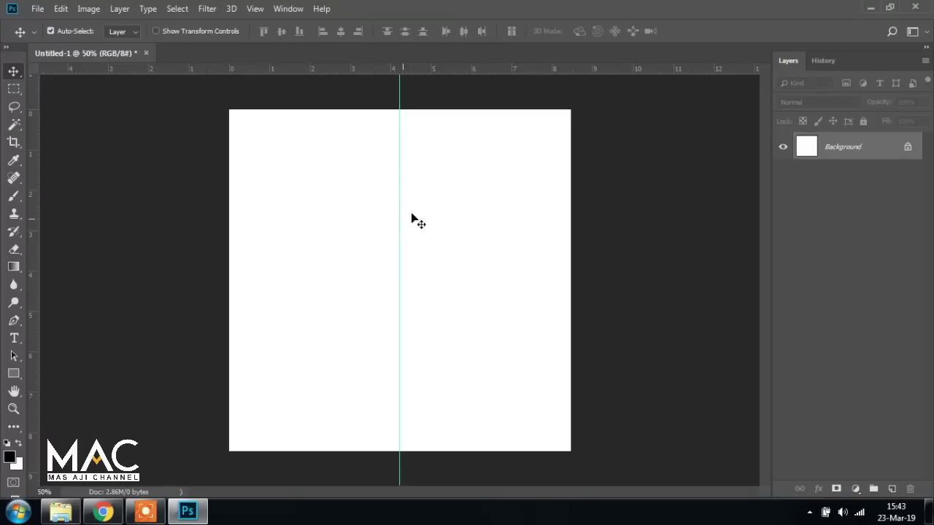
{"action": "mouse_move", "coordinate": [464, 69]}
{"action": "left_mouse_down"}
{"action": "mouse_move", "coordinate": [463, 196]}
{"action": "mouse_move", "coordinate": [448, 285]}
{"action": "left_mouse_up"}
{"action": "left_click_drag", "start_coordinate": [448, 284], "coordinate": [449, 285]}
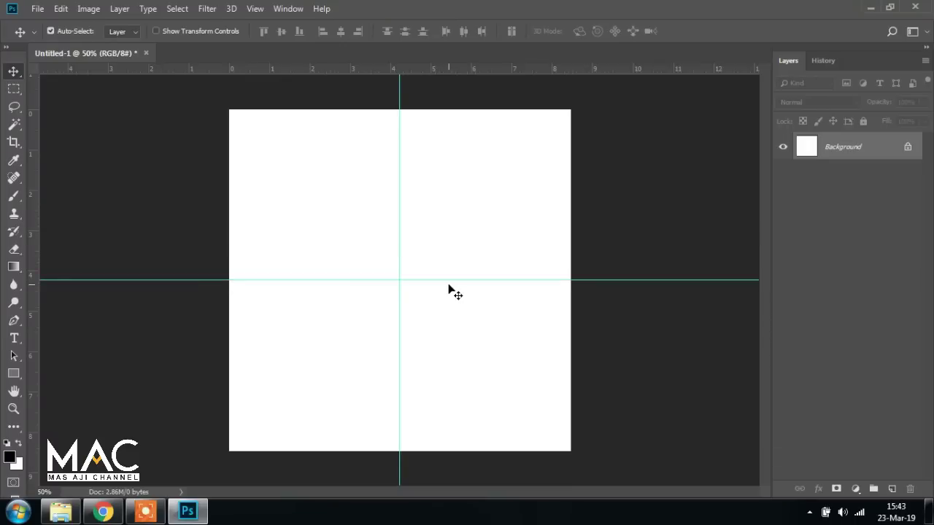
Add an empty Layer 1 and set the Pen Tool to Shape mode
{"action": "left_click", "coordinate": [892, 490]}
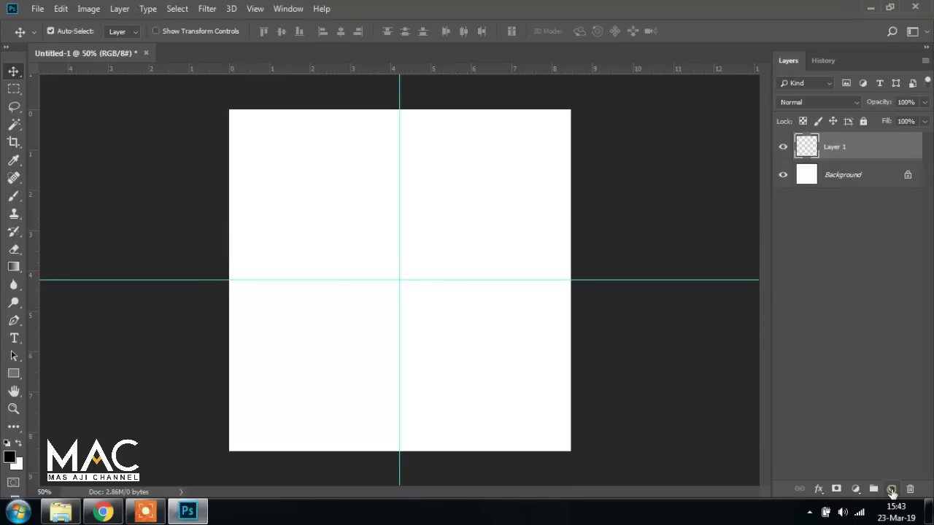
{"action": "left_click", "coordinate": [14, 322]}
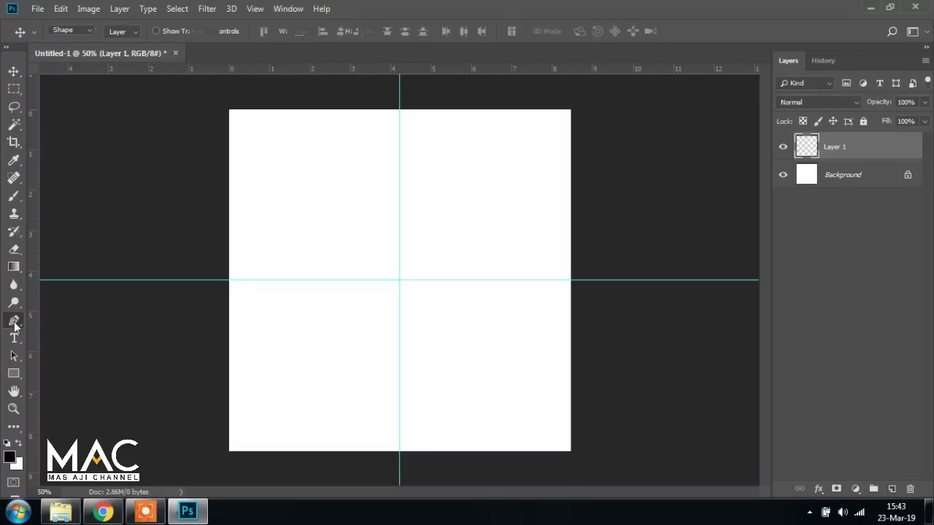
{"action": "left_click", "coordinate": [82, 323]}
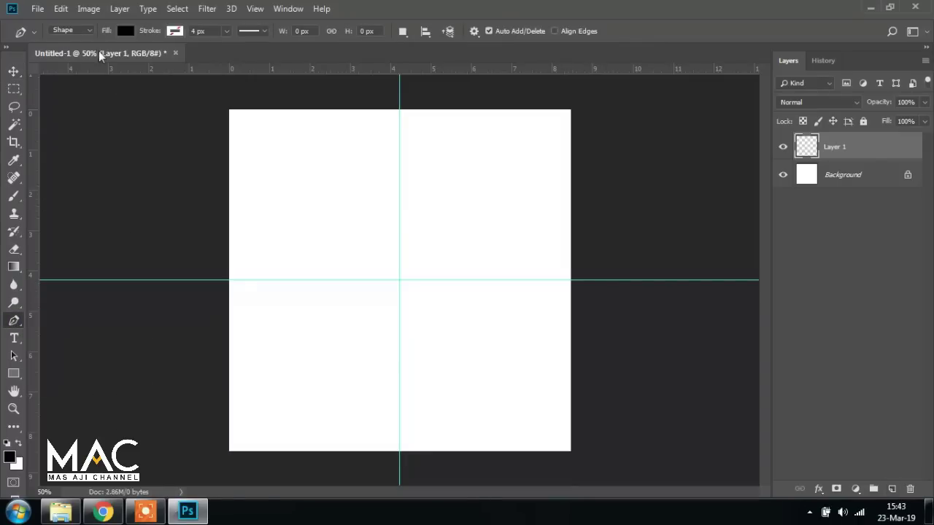
{"action": "left_click", "coordinate": [86, 32]}
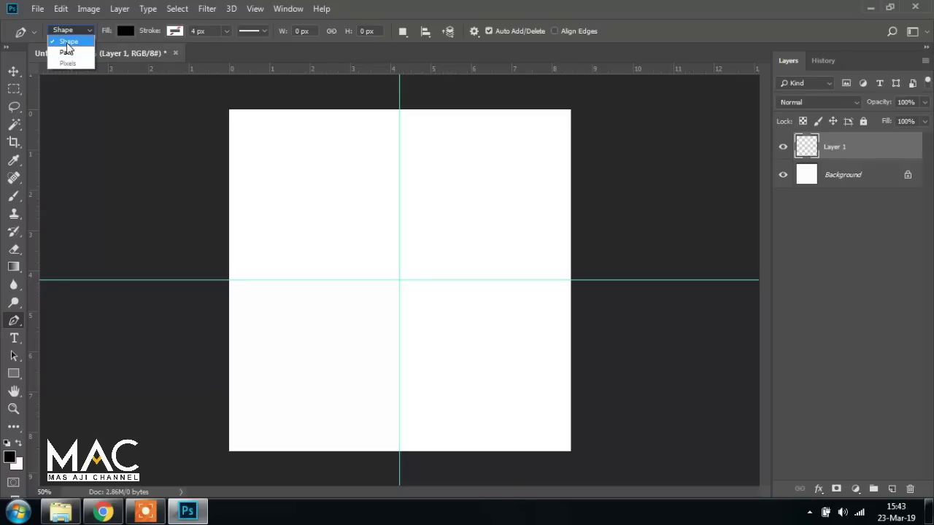
{"action": "left_click", "coordinate": [68, 44]}
View reference image 1 from the pattern folder, then return to the Photoshop document
{"action": "left_click", "coordinate": [60, 510]}
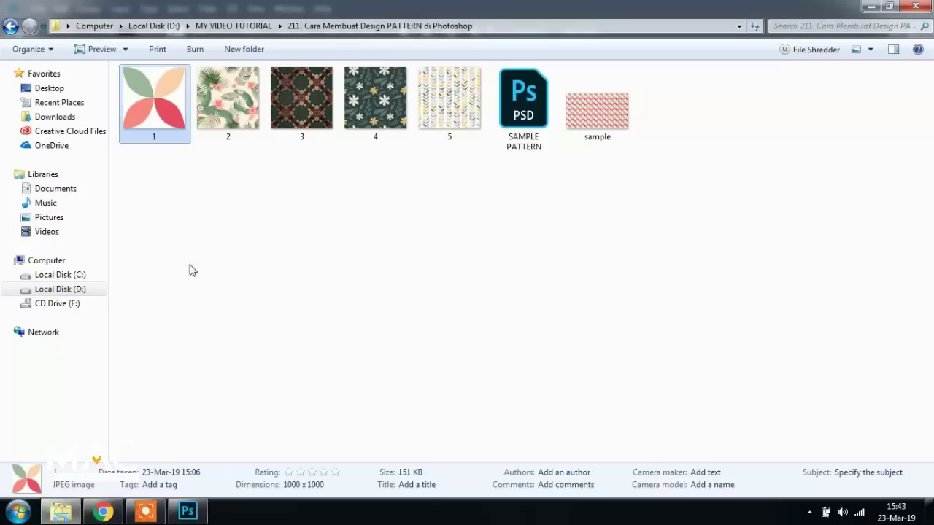
{"action": "double_click", "coordinate": [157, 102]}
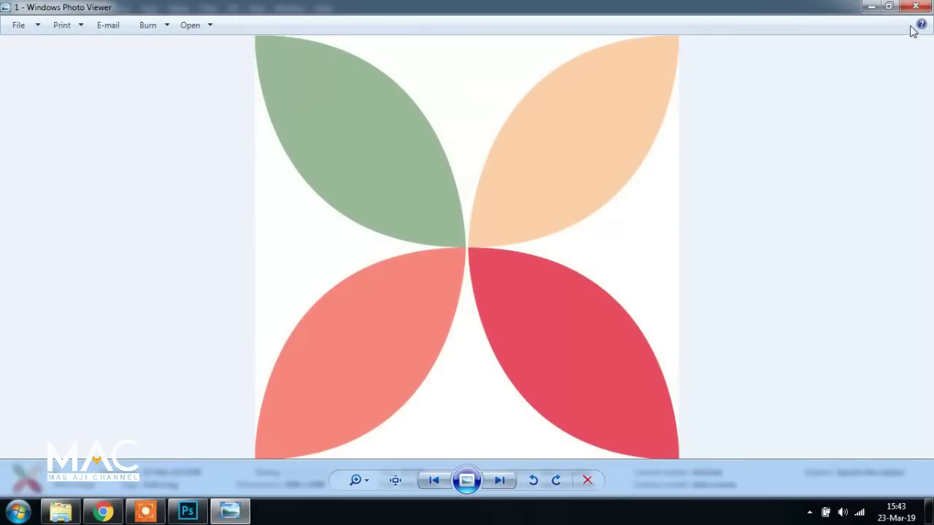
{"action": "left_click", "coordinate": [915, 6]}
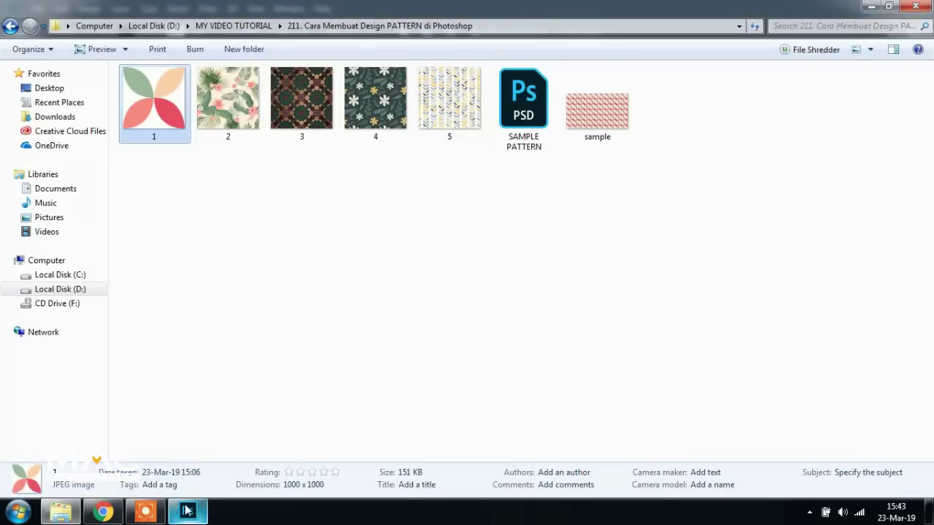
{"action": "left_click", "coordinate": [187, 511]}
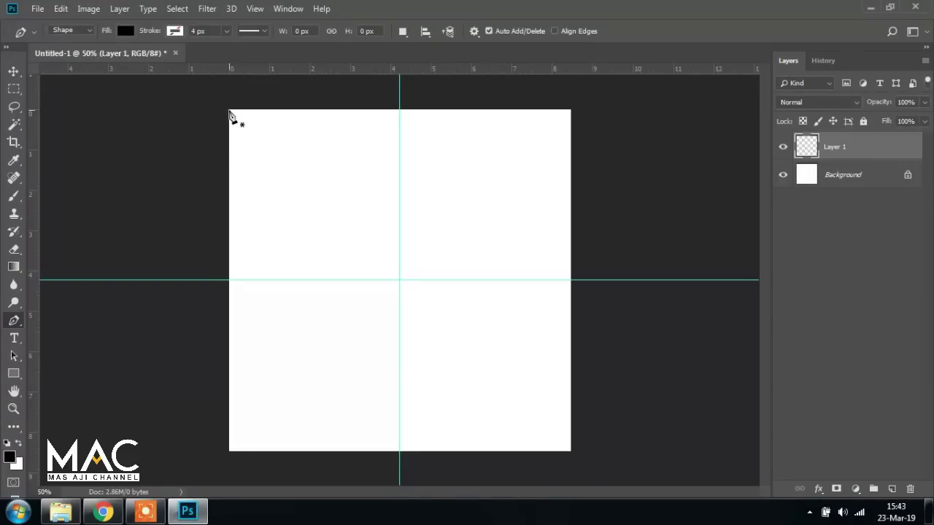
Draw a curved leaf path from the top-left corner to the guide intersection and back
{"action": "left_click", "coordinate": [229, 110]}
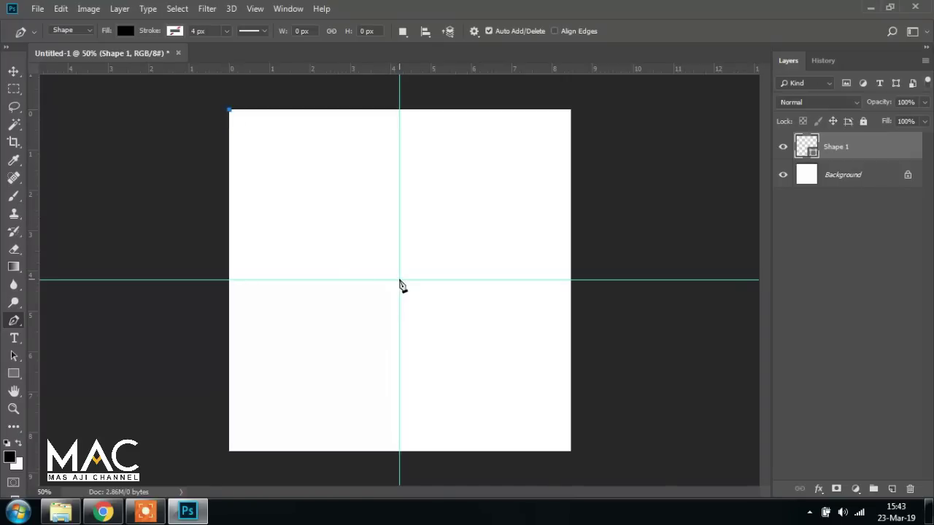
{"action": "left_click_drag", "start_coordinate": [400, 281], "coordinate": [571, 285]}
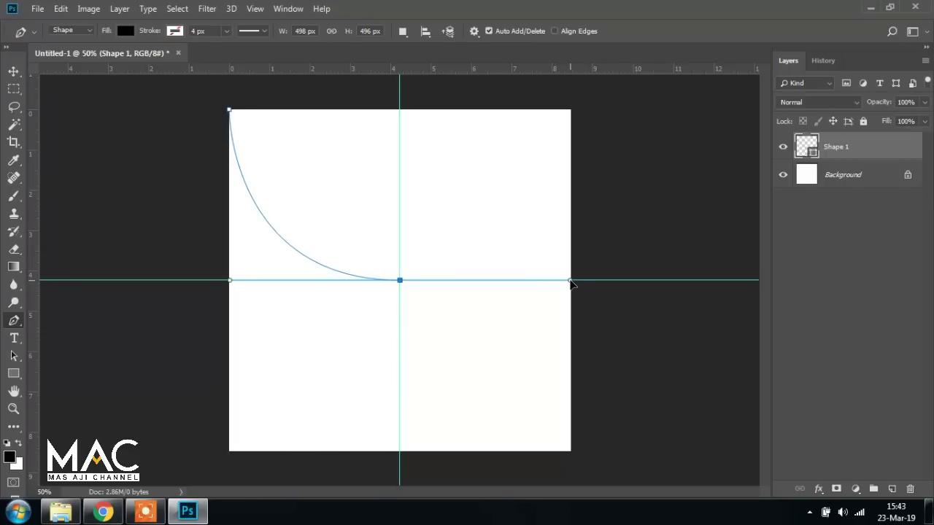
{"action": "left_click_drag", "start_coordinate": [572, 285], "coordinate": [573, 287]}
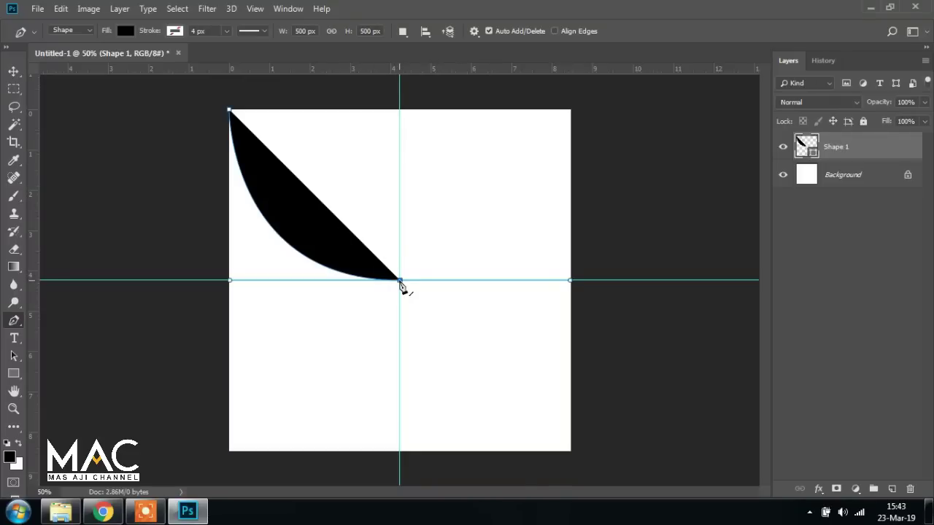
{"action": "left_click", "coordinate": [400, 281]}
{"action": "left_click", "coordinate": [400, 282]}
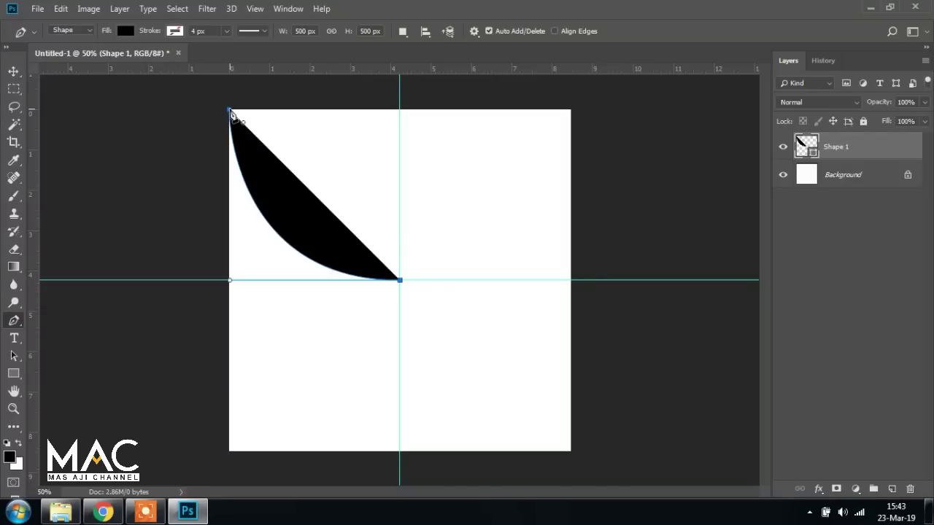
{"action": "left_click_drag", "start_coordinate": [231, 113], "coordinate": [62, 114]}
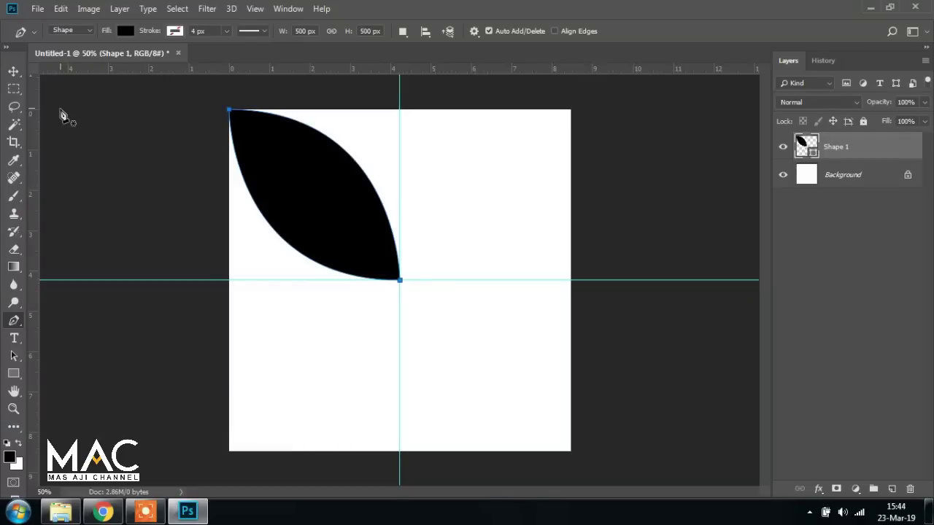
{"action": "left_click", "coordinate": [13, 71]}
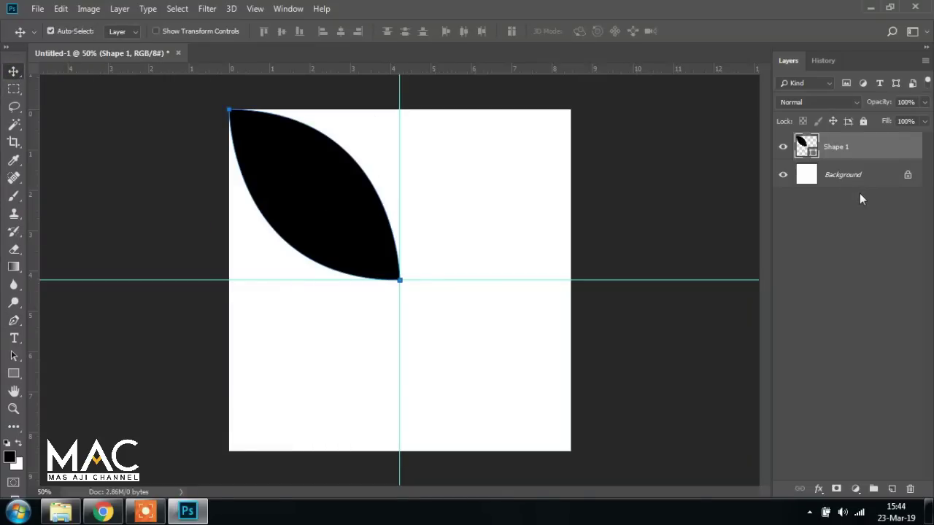
Rename Shape 1 to '1', then duplicate it with Ctrl+J as layer '2'
{"action": "left_click", "coordinate": [859, 193]}
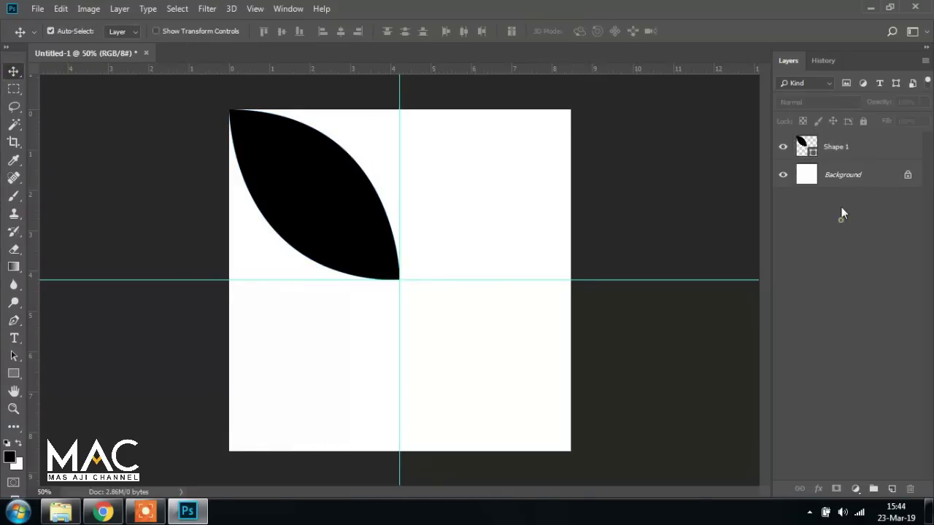
{"action": "double_click", "coordinate": [839, 146]}
{"action": "key", "text": "BackSpace"}
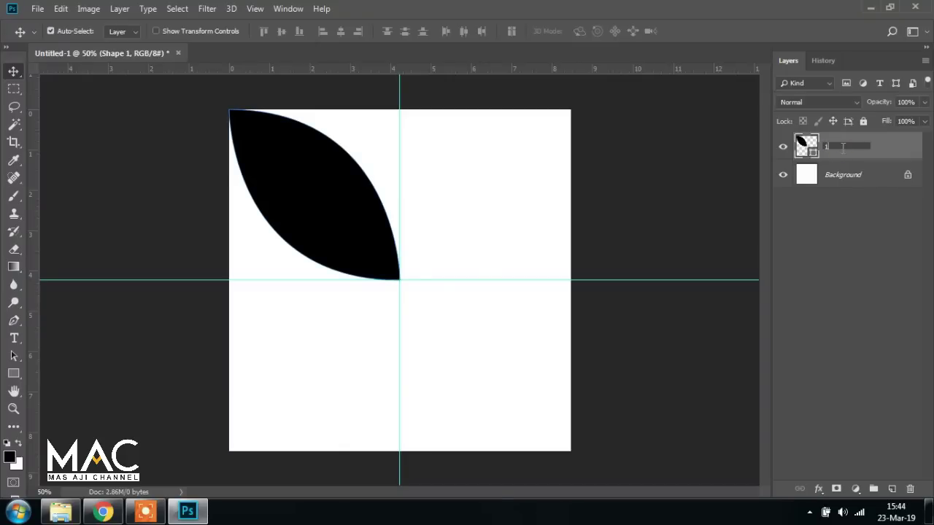
{"action": "key", "text": "Return"}
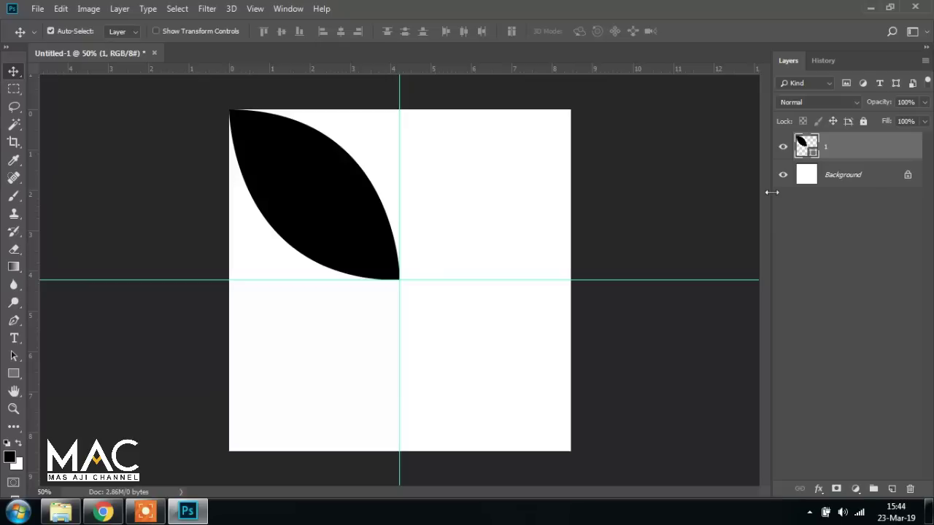
{"action": "key", "text": "ctrl+j"}
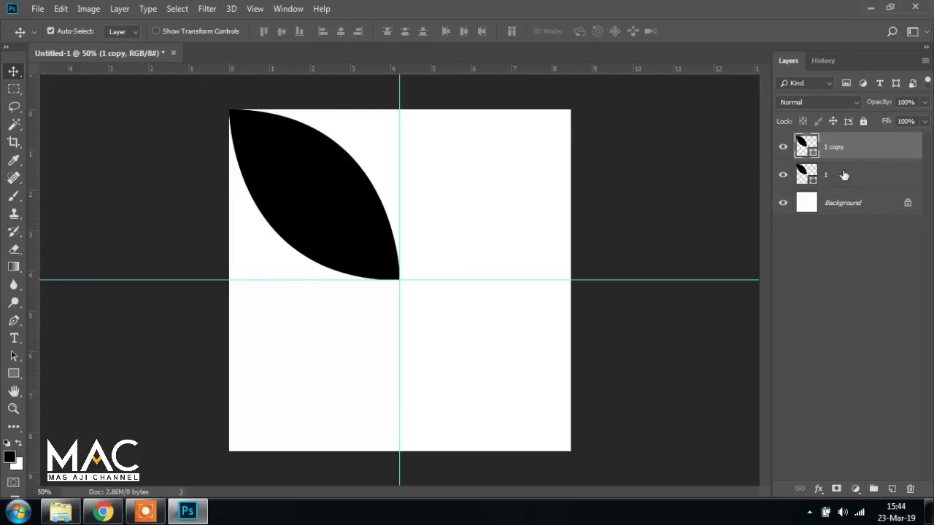
{"action": "double_click", "coordinate": [837, 146]}
{"action": "type", "text": "2"}
{"action": "key", "text": "Return"}
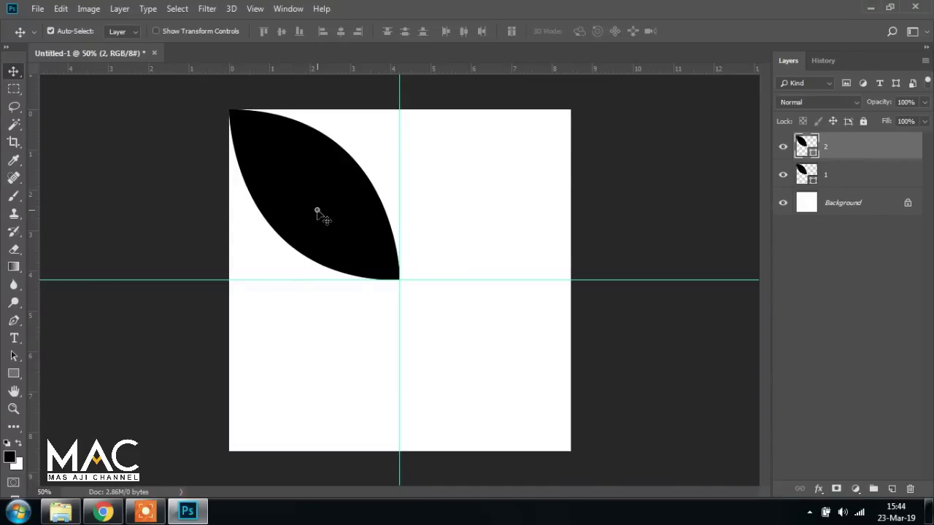
Move the copied leaf into the top-right quarter and flip it horizontally
{"action": "left_click_drag", "start_coordinate": [317, 212], "coordinate": [469, 211]}
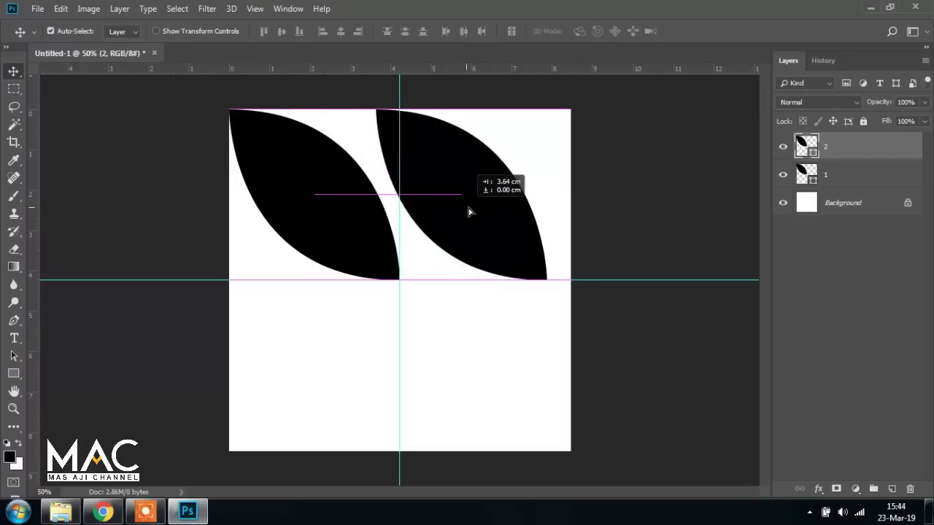
{"action": "left_click_drag", "start_coordinate": [469, 211], "coordinate": [485, 211]}
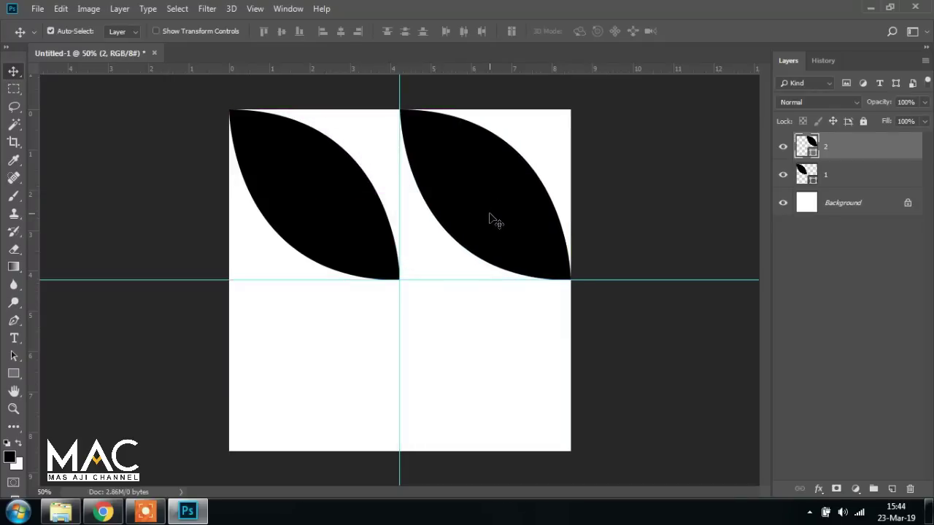
{"action": "left_click", "coordinate": [60, 9]}
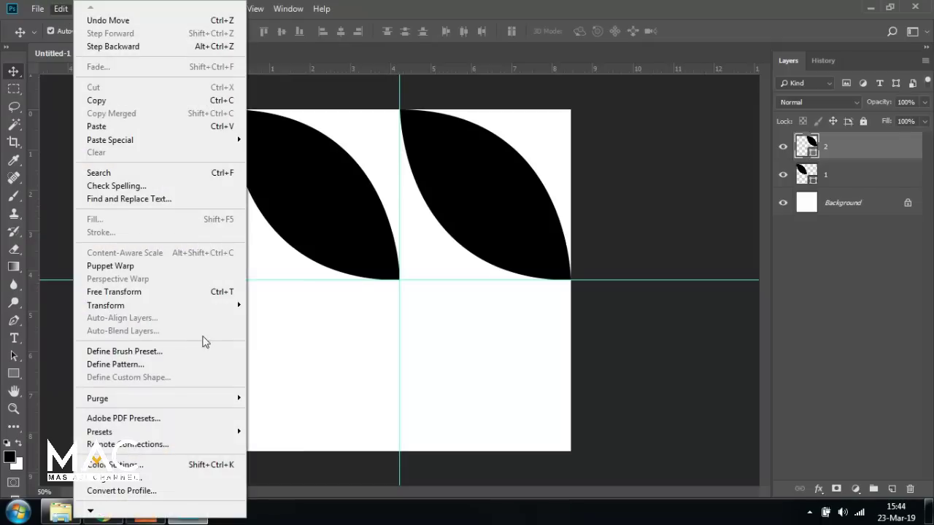
{"action": "mouse_move", "coordinate": [106, 305]}
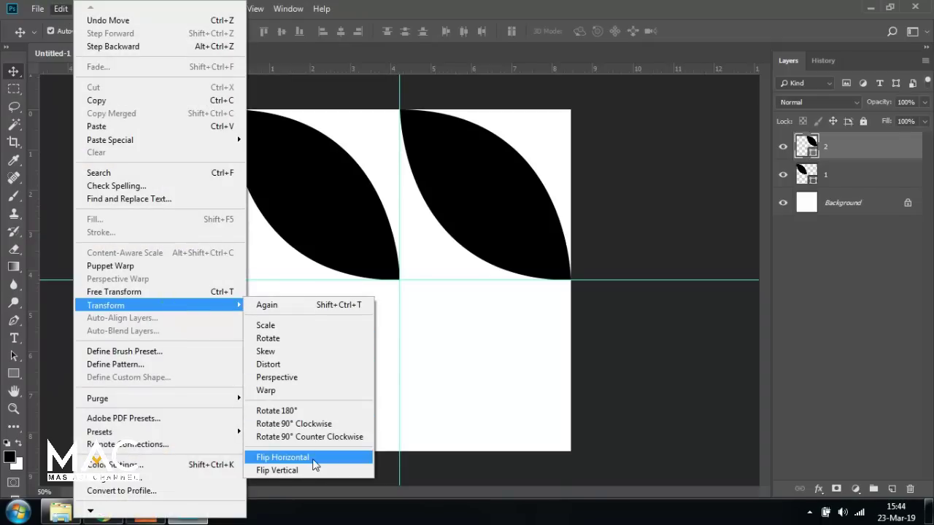
{"action": "left_click", "coordinate": [315, 464]}
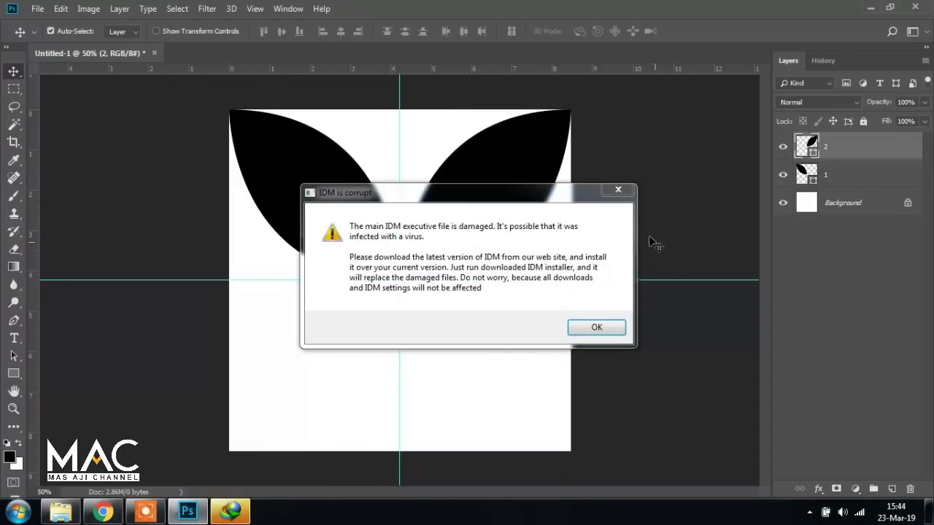
{"action": "left_click", "coordinate": [620, 191]}
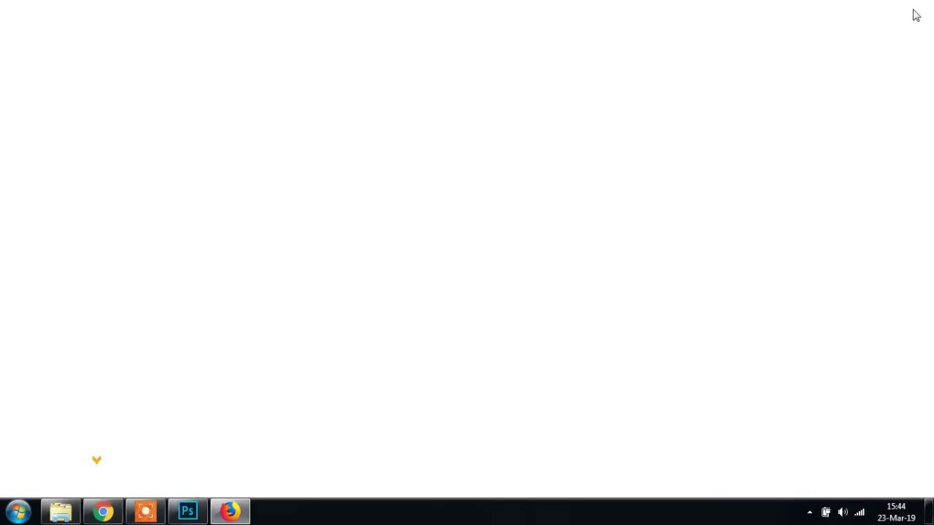
{"action": "left_click", "coordinate": [918, 8]}
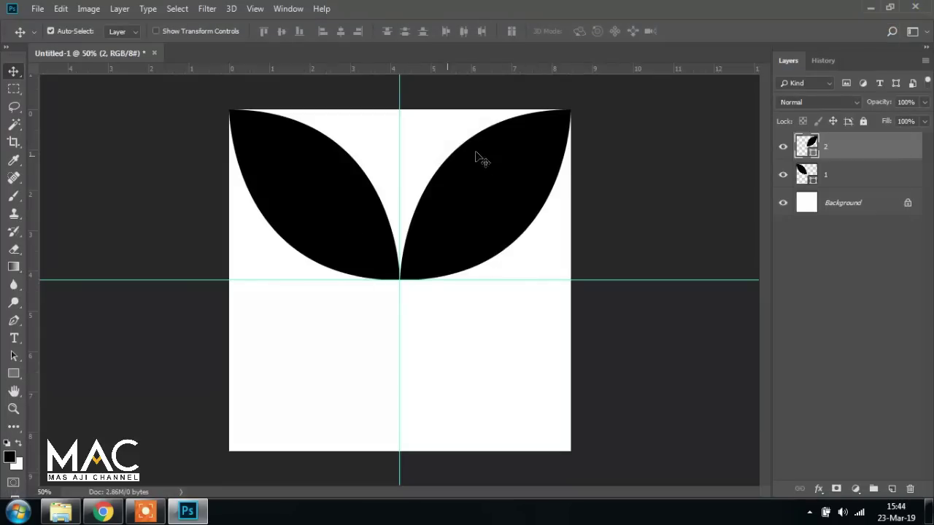
{"action": "left_click", "coordinate": [838, 149]}
{"action": "left_click", "coordinate": [836, 180]}
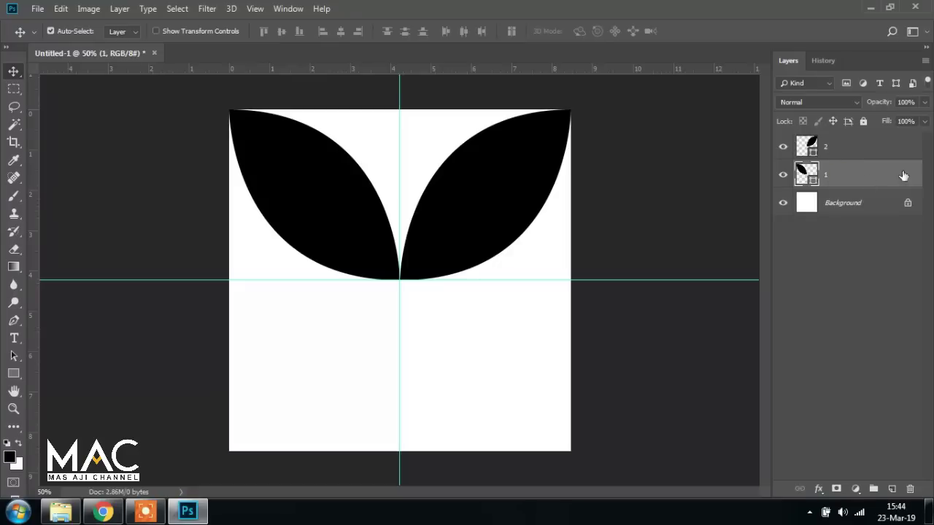
Duplicate leaves 1 and 2, move the copies down, and flip them vertically
{"action": "left_click", "coordinate": [836, 153], "text": "shift"}
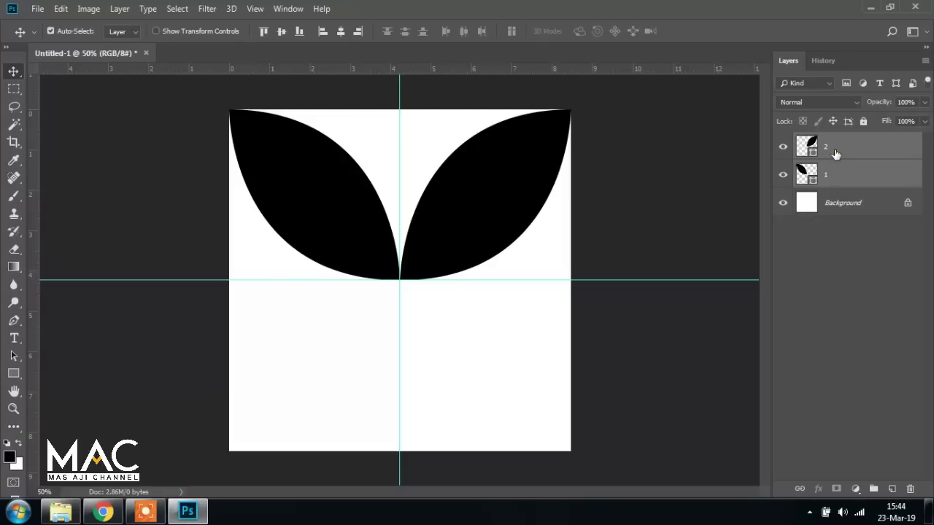
{"action": "key", "text": "ctrl+j"}
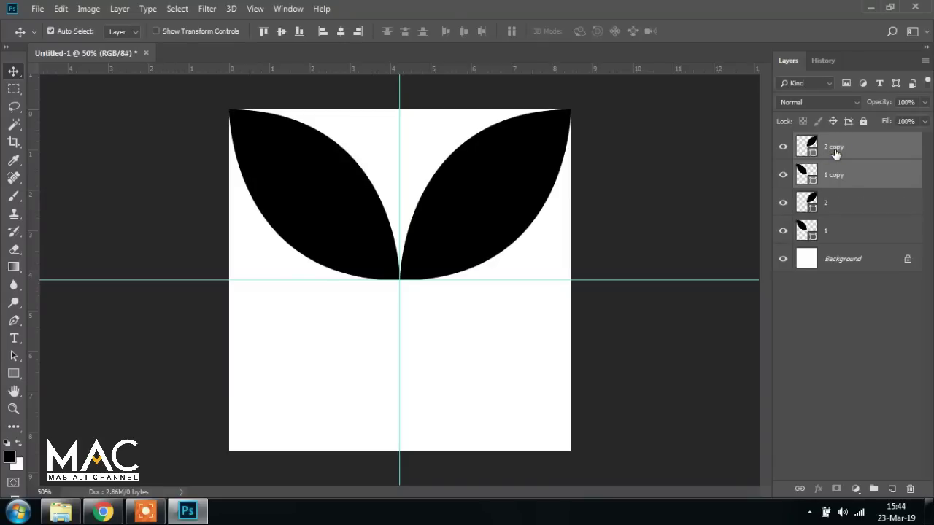
{"action": "left_click_drag", "start_coordinate": [462, 202], "coordinate": [462, 368]}
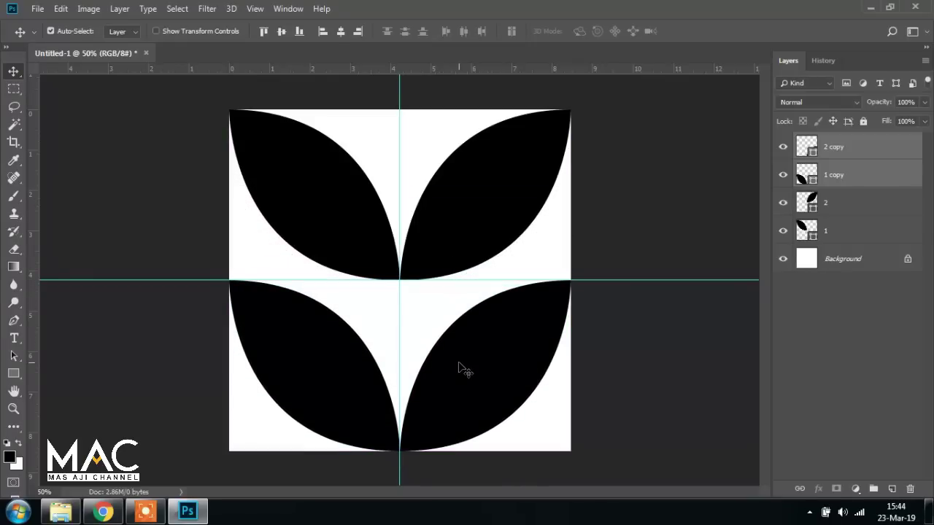
{"action": "left_click", "coordinate": [61, 10]}
{"action": "mouse_move", "coordinate": [106, 305]}
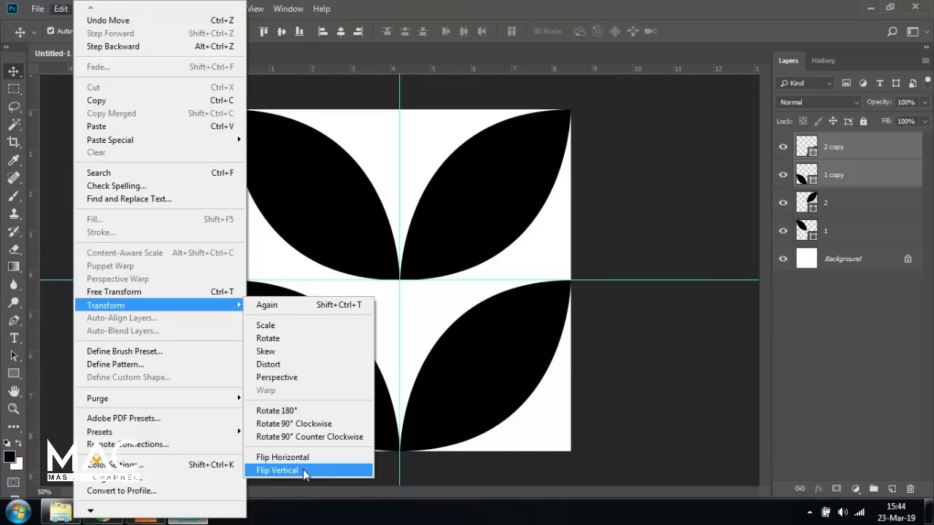
{"action": "left_click", "coordinate": [303, 470]}
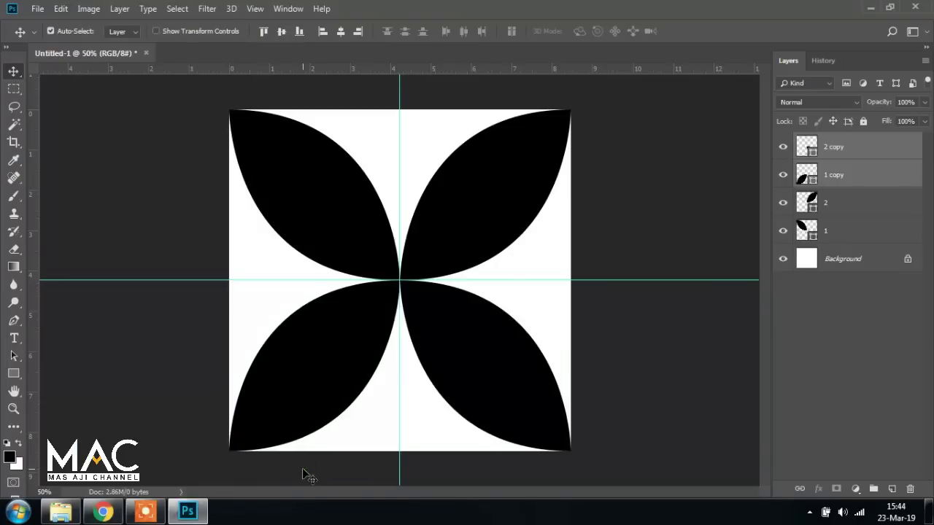
Rename the bottom leaf copies to layers 3 and 4
{"action": "left_click", "coordinate": [855, 181]}
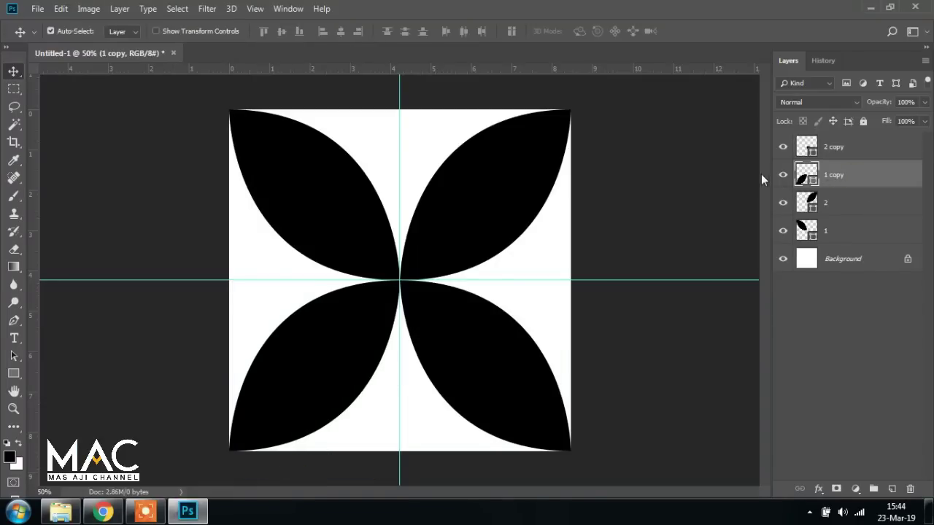
{"action": "left_click", "coordinate": [782, 176]}
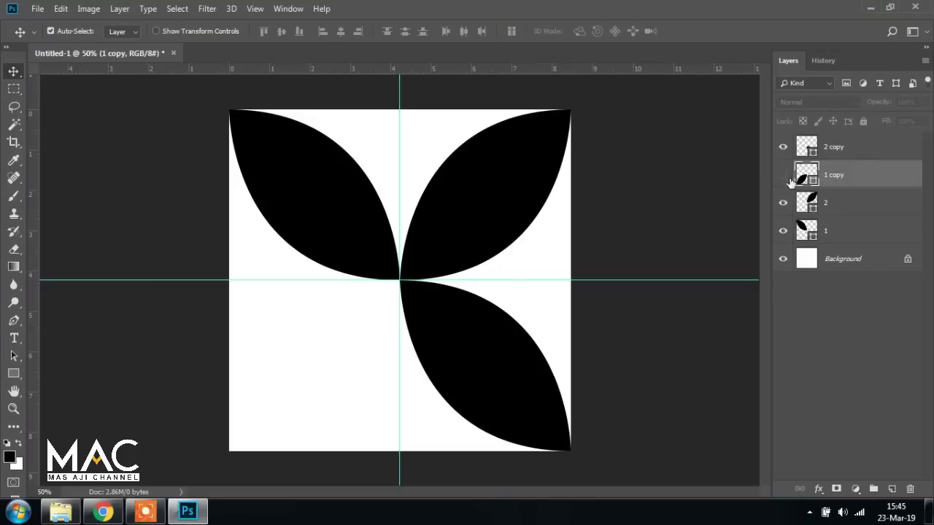
{"action": "left_click", "coordinate": [782, 175]}
{"action": "double_click", "coordinate": [834, 176]}
{"action": "key", "text": "BackSpace"}
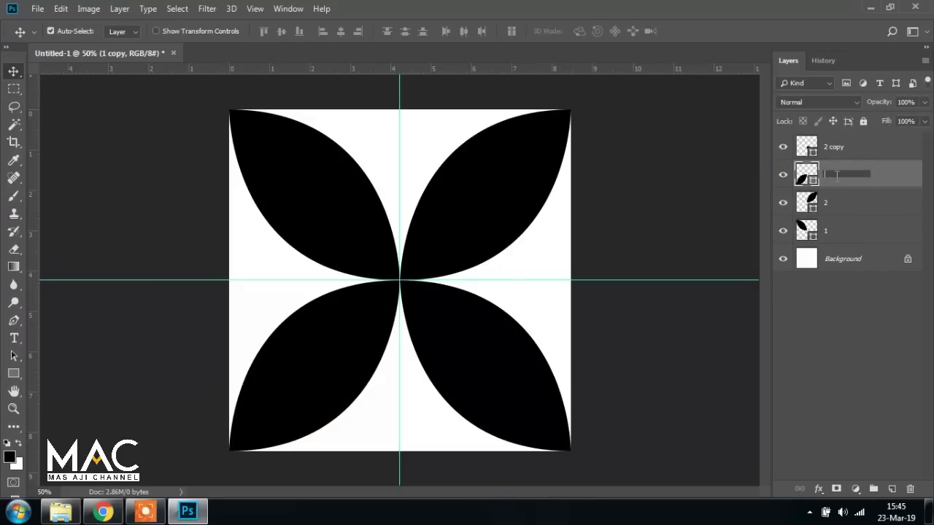
{"action": "type", "text": "3"}
{"action": "key", "text": "Return"}
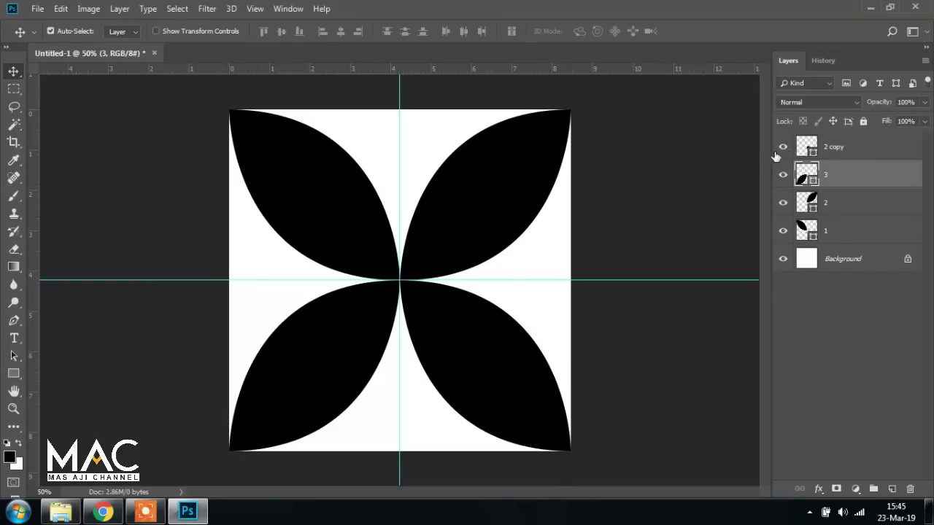
{"action": "left_click", "coordinate": [782, 146]}
{"action": "left_click", "coordinate": [783, 147]}
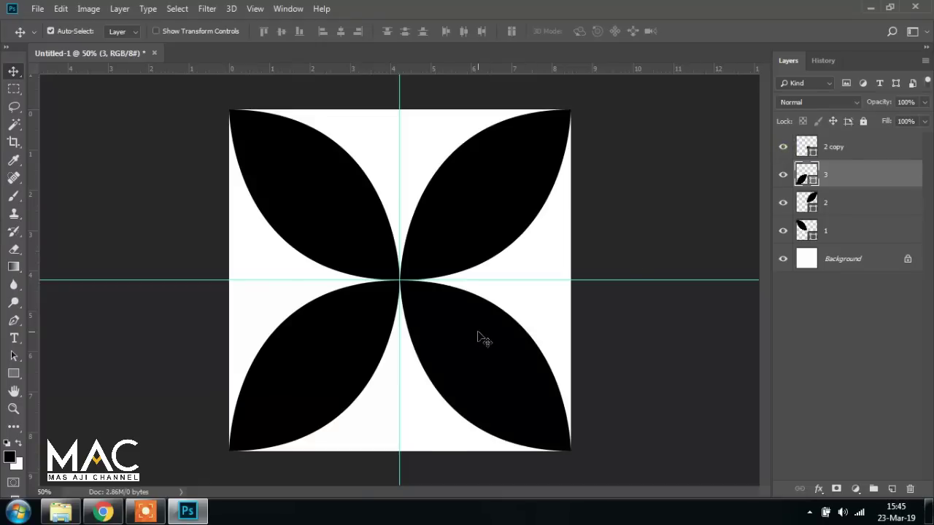
{"action": "double_click", "coordinate": [836, 146]}
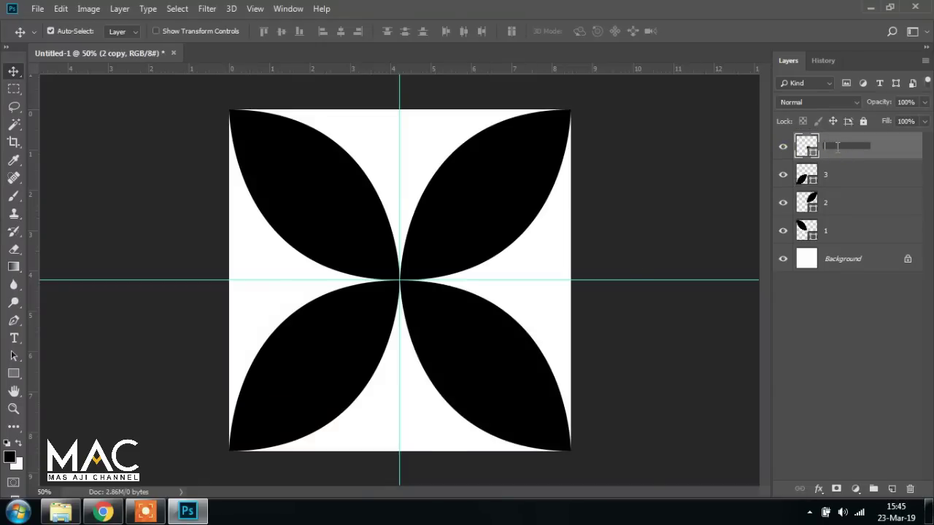
{"action": "type", "text": "4"}
{"action": "key", "text": "Return"}
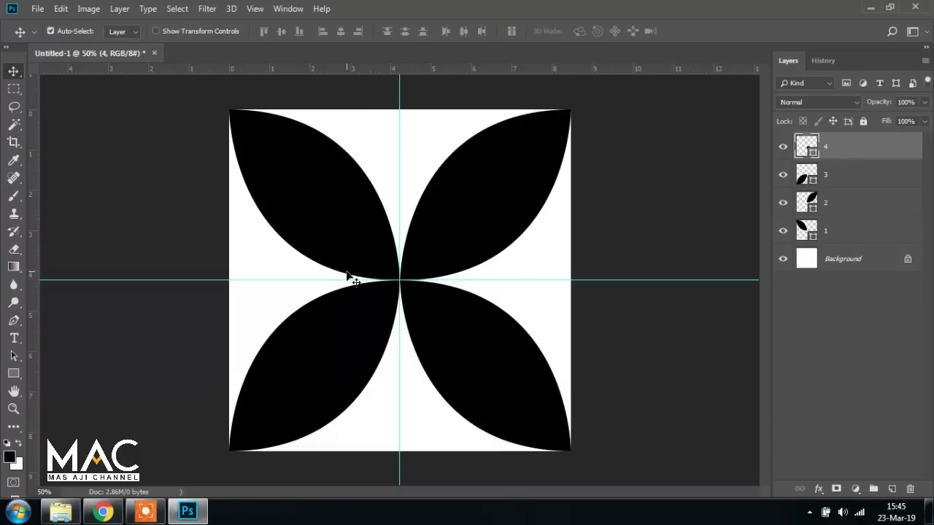
Drag image 1 from the Explorer pattern folder onto the Photoshop canvas
{"action": "left_click", "coordinate": [60, 511]}
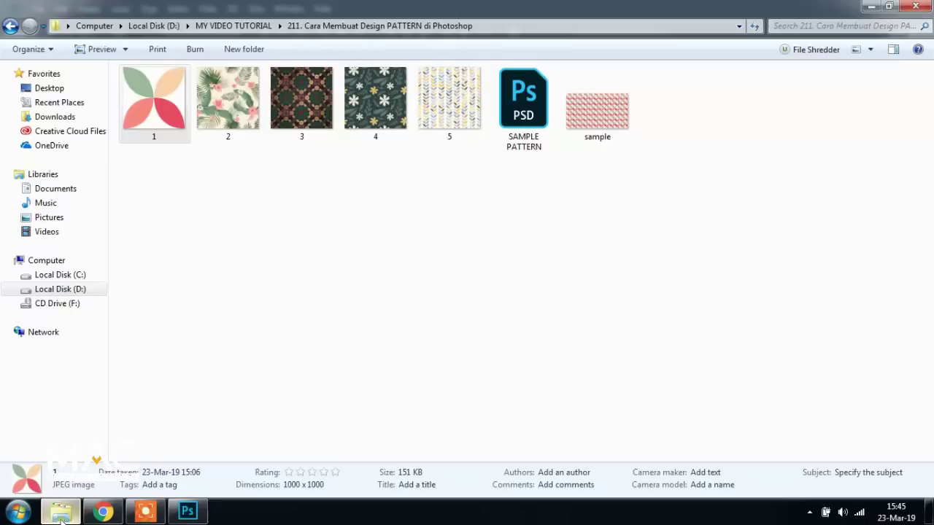
{"action": "left_click", "coordinate": [297, 267]}
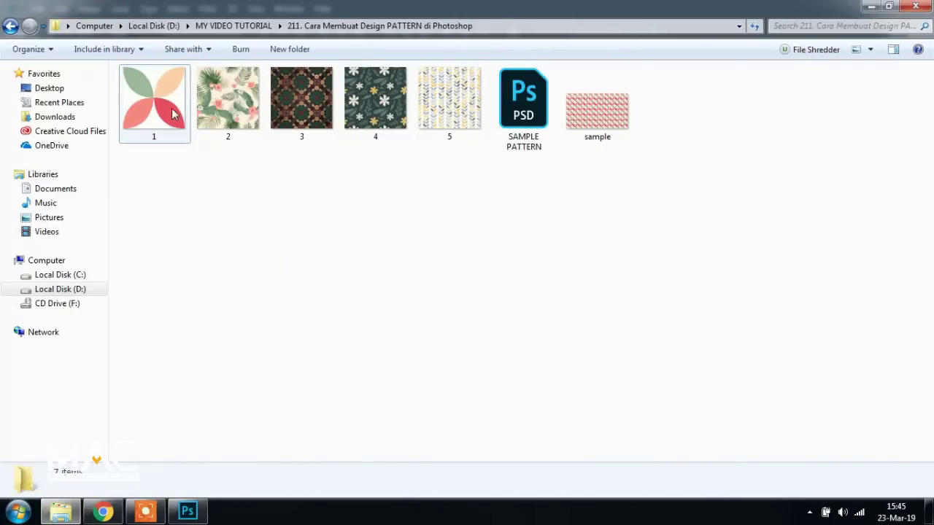
{"action": "mouse_move", "coordinate": [164, 91]}
{"action": "left_mouse_down"}
{"action": "mouse_move", "coordinate": [189, 449]}
{"action": "mouse_move", "coordinate": [452, 259]}
{"action": "mouse_move", "coordinate": [534, 330]}
{"action": "left_mouse_up"}
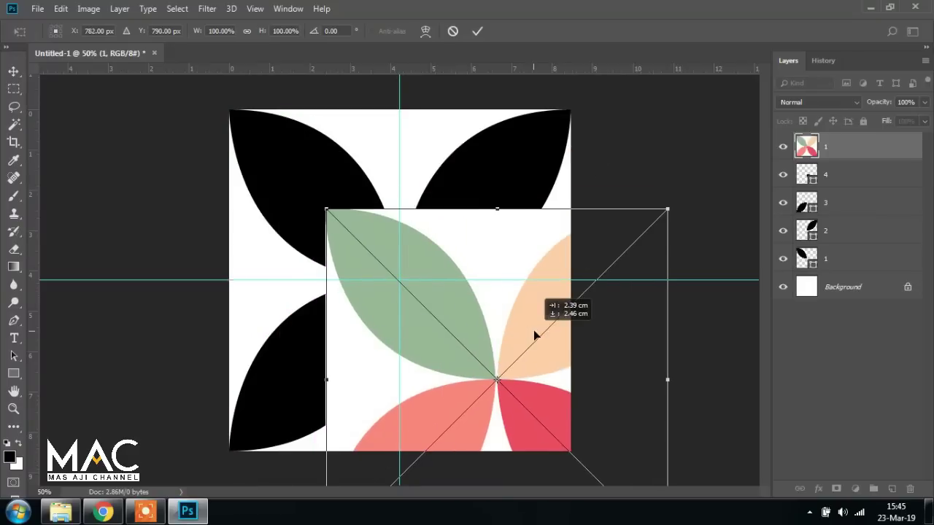
Commit the placed reference and colour petals 1 and 2 green and peach from it
{"action": "key", "text": "Return"}
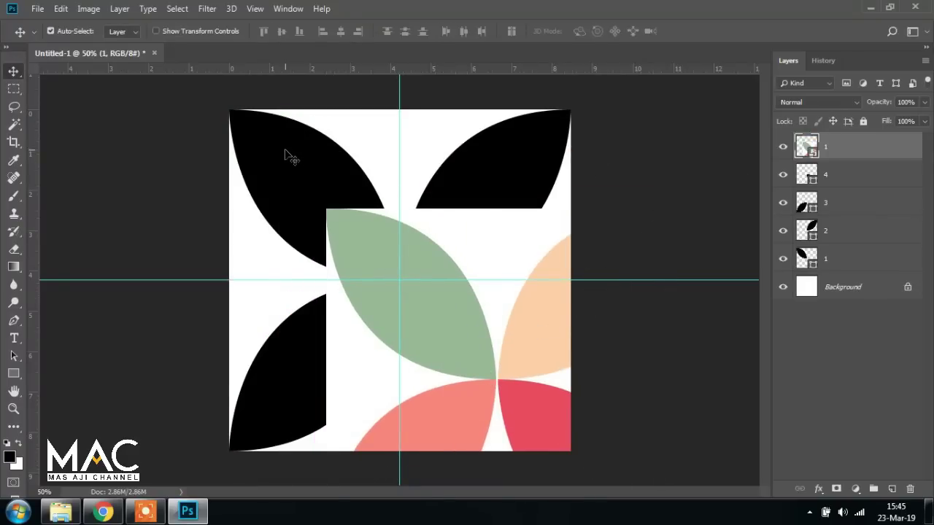
{"action": "double_click", "coordinate": [814, 269]}
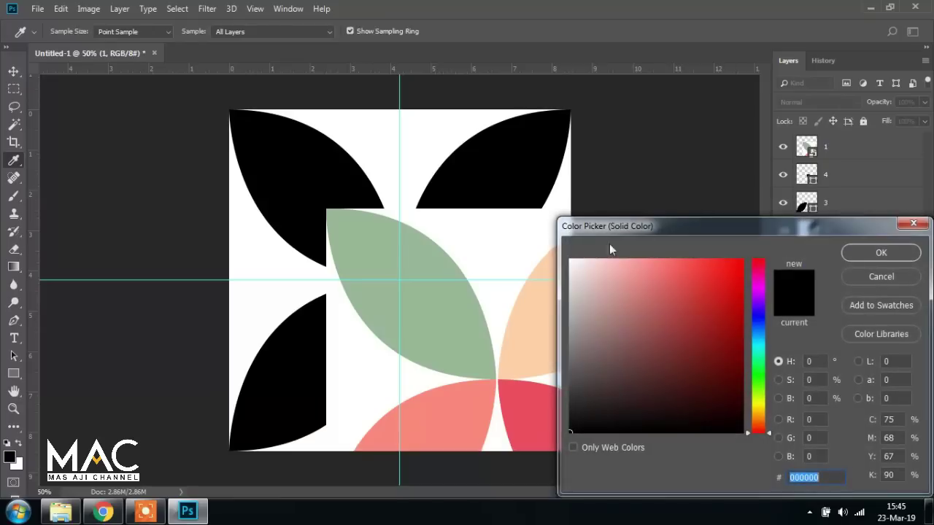
{"action": "left_click", "coordinate": [367, 242]}
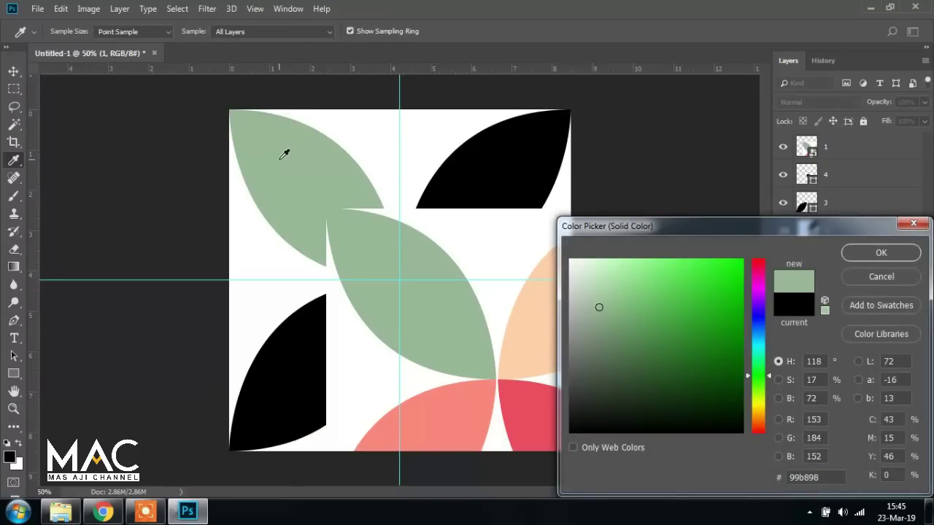
{"action": "left_click", "coordinate": [897, 259]}
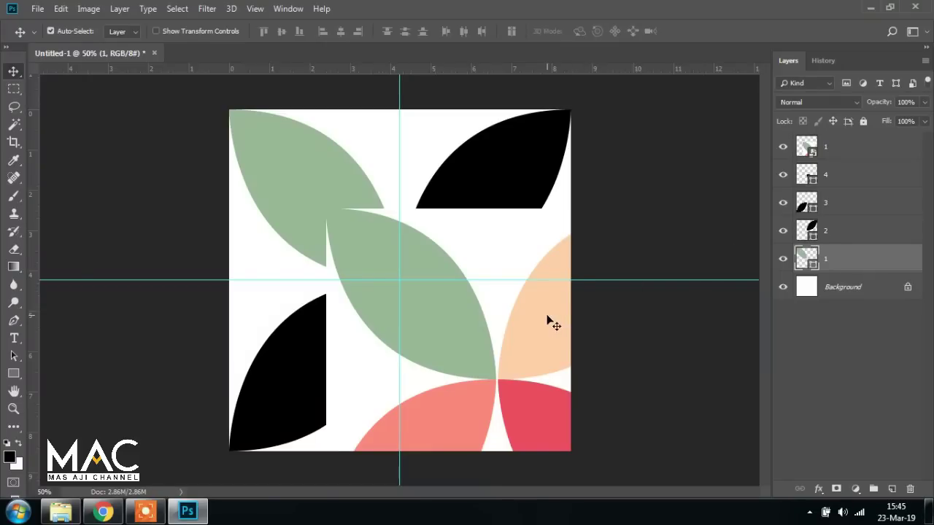
{"action": "double_click", "coordinate": [812, 232]}
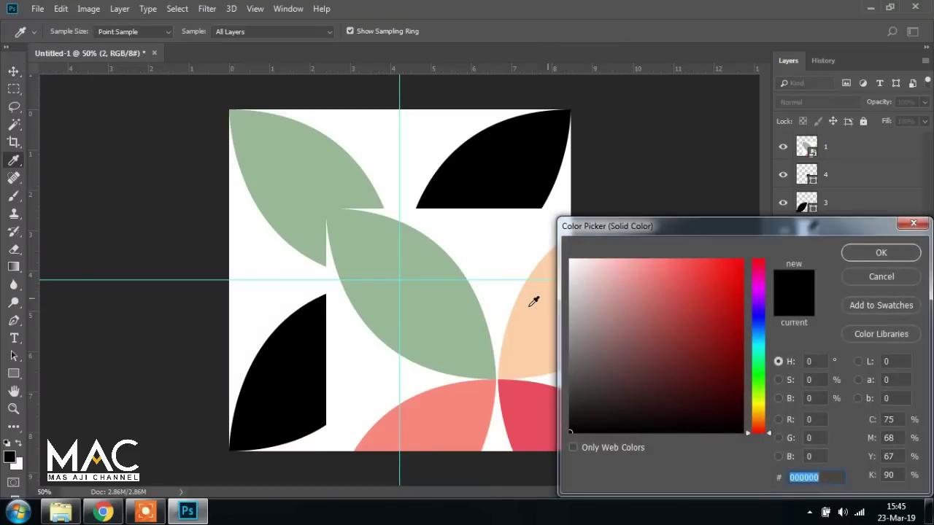
{"action": "left_click", "coordinate": [535, 305]}
{"action": "left_click", "coordinate": [878, 254]}
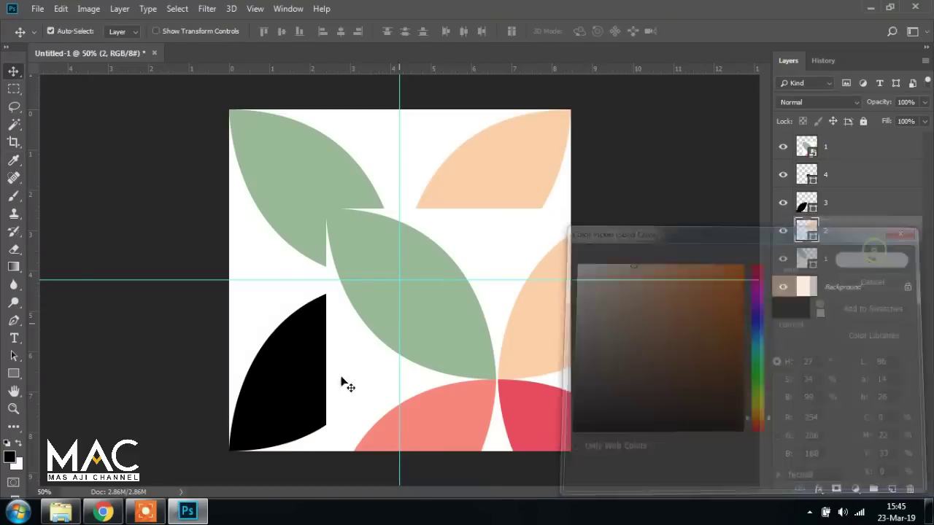
Colour petals 3 and 4 salmon and red, then delete the reference image layer
{"action": "left_click", "coordinate": [838, 208]}
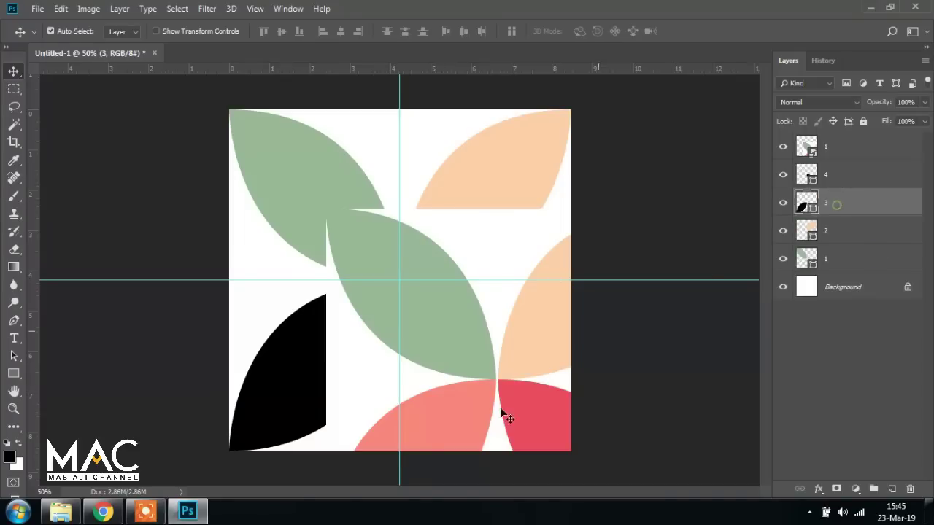
{"action": "double_click", "coordinate": [814, 209]}
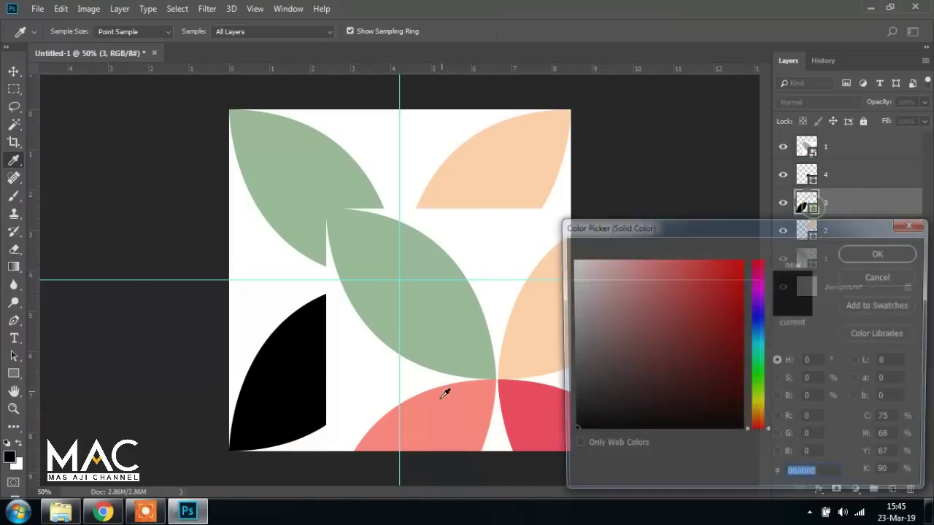
{"action": "left_click", "coordinate": [441, 405]}
{"action": "left_click", "coordinate": [880, 253]}
{"action": "key", "text": "v"}
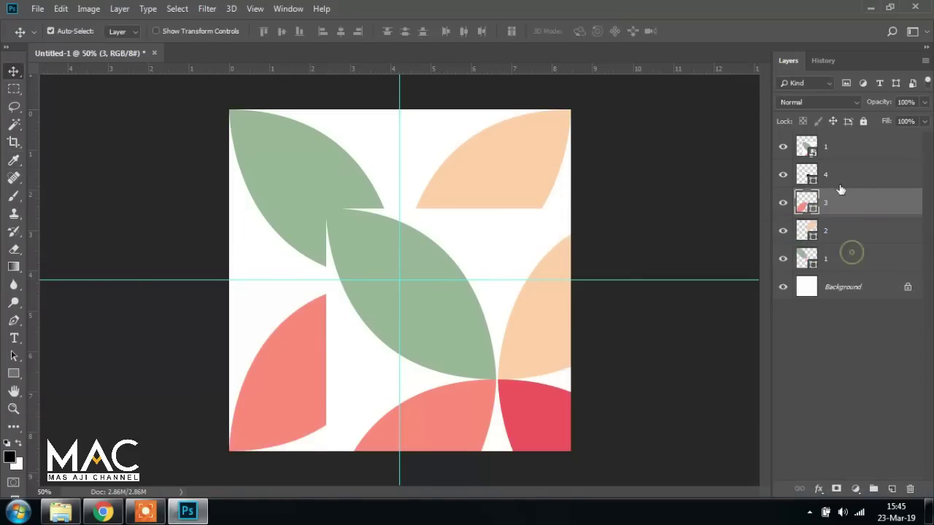
{"action": "left_click", "coordinate": [836, 176]}
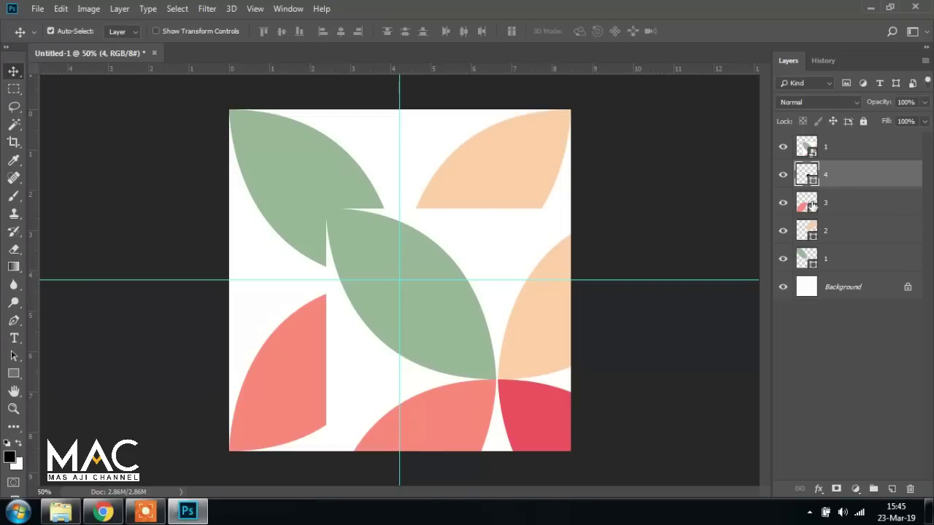
{"action": "double_click", "coordinate": [815, 183]}
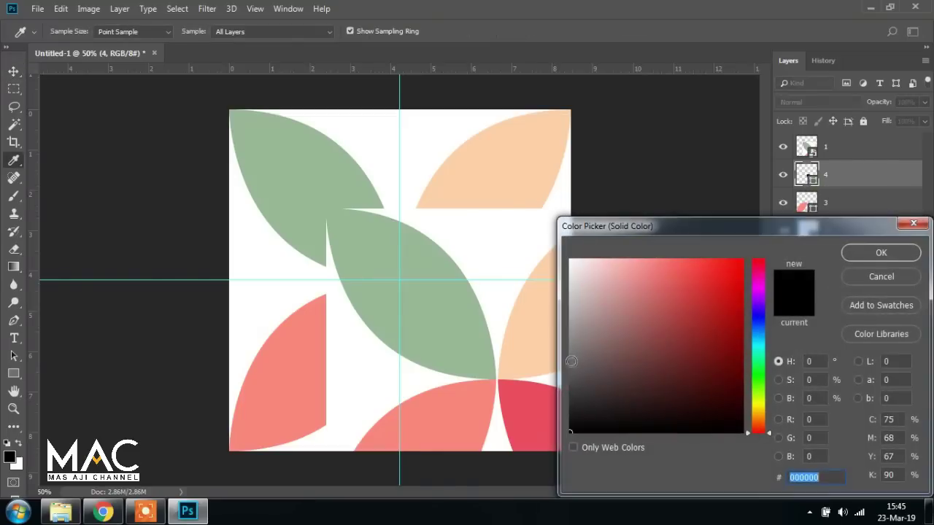
{"action": "left_click", "coordinate": [533, 392]}
{"action": "left_click", "coordinate": [880, 252]}
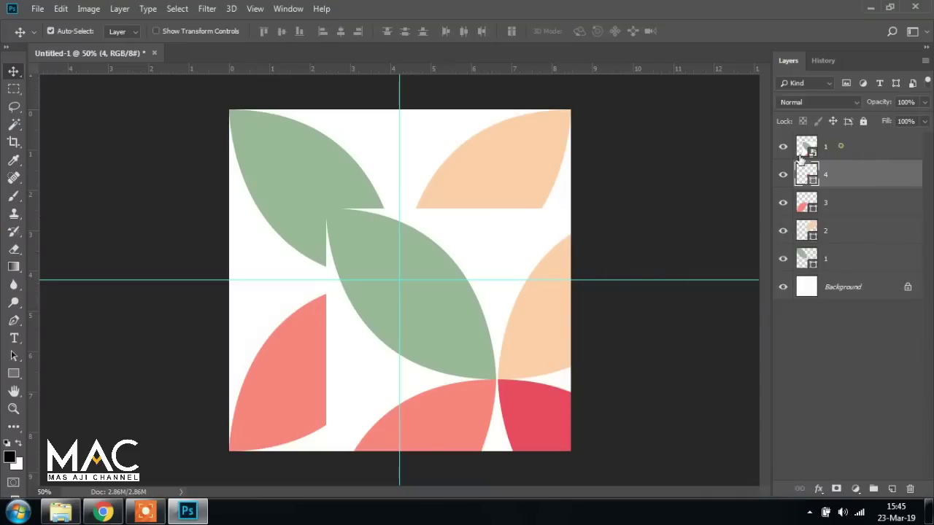
{"action": "left_click", "coordinate": [832, 150]}
{"action": "left_click_drag", "start_coordinate": [831, 149], "coordinate": [910, 489]}
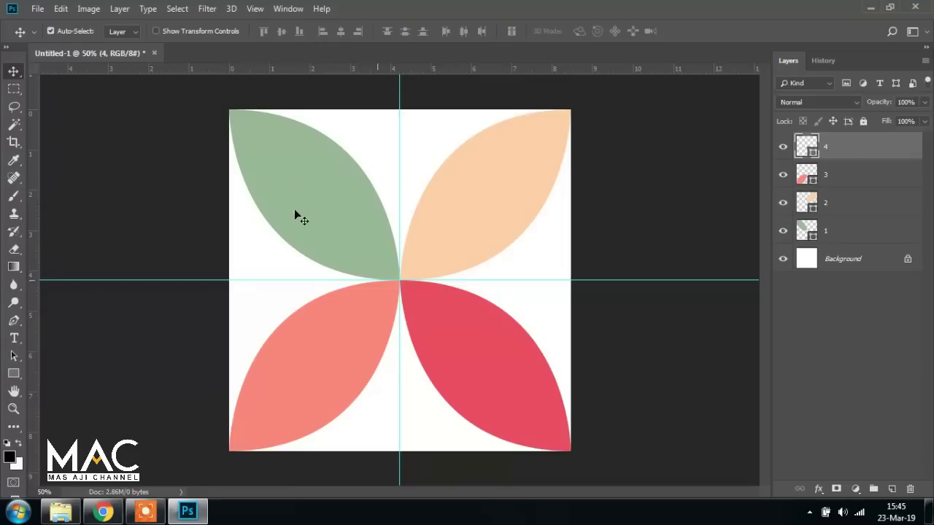
Hide the white Background layer so the four coloured petals sit on transparency
{"action": "left_click", "coordinate": [853, 267]}
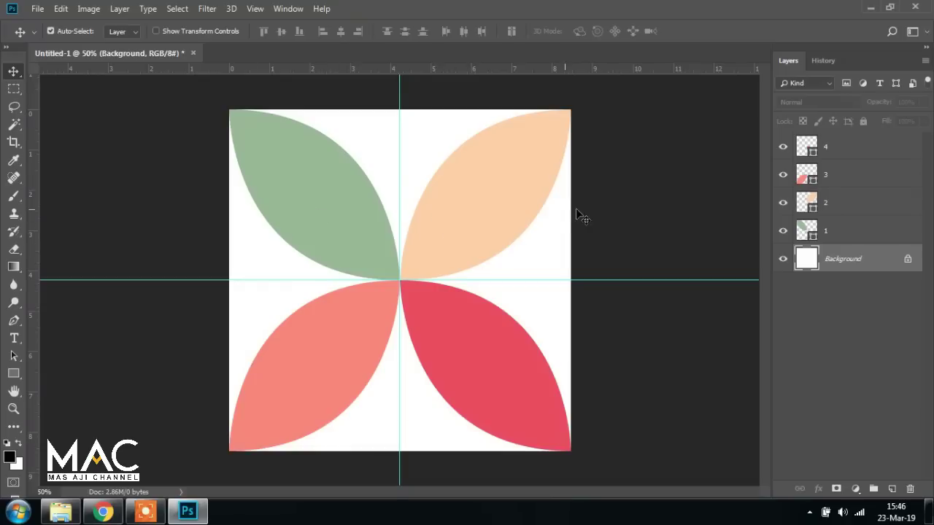
{"action": "left_click", "coordinate": [783, 260]}
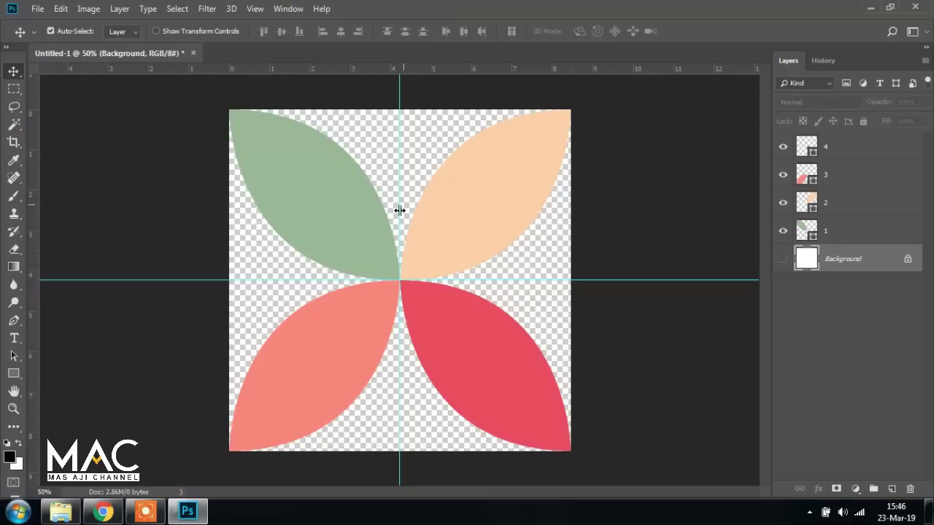
{"action": "left_click", "coordinate": [64, 10]}
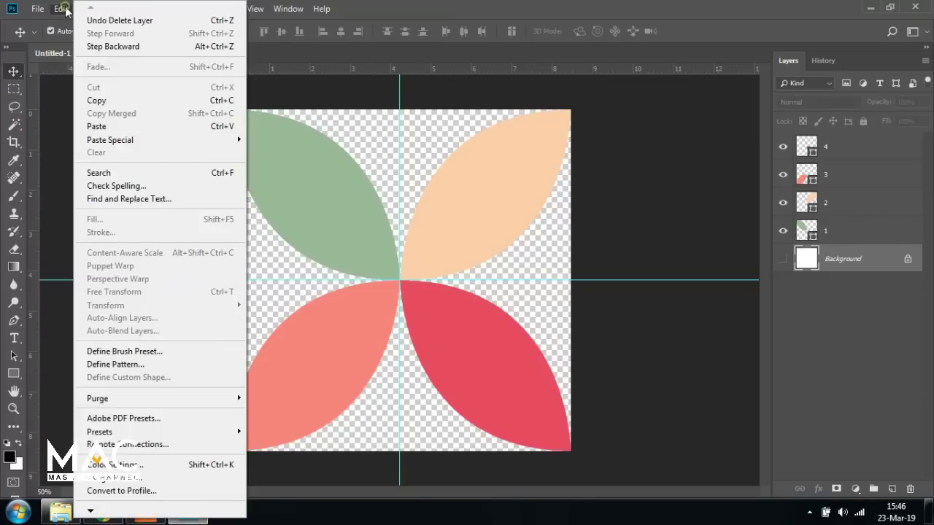
Define the four-petal tile as a new pattern named 'PATTERN SHAPE'
{"action": "left_click", "coordinate": [130, 371]}
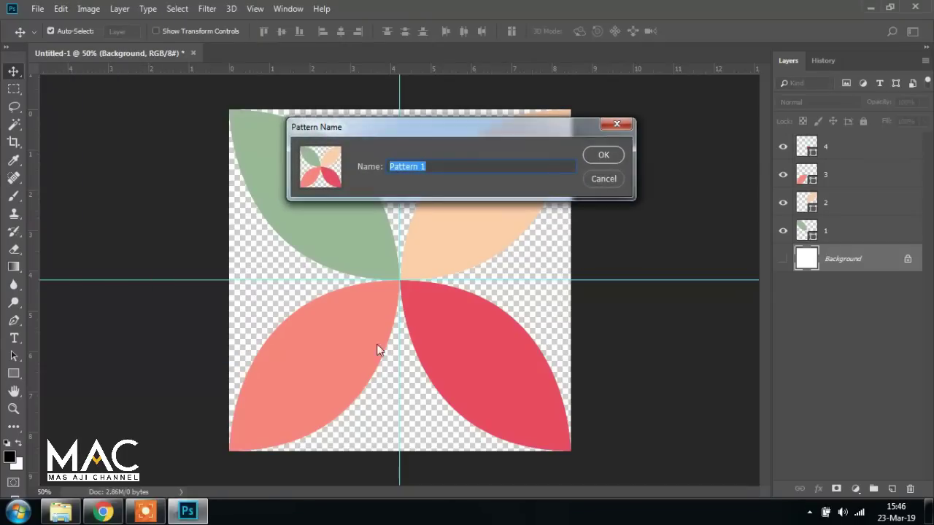
{"action": "left_click_drag", "start_coordinate": [439, 168], "coordinate": [323, 171]}
{"action": "key", "text": "BackSpace"}
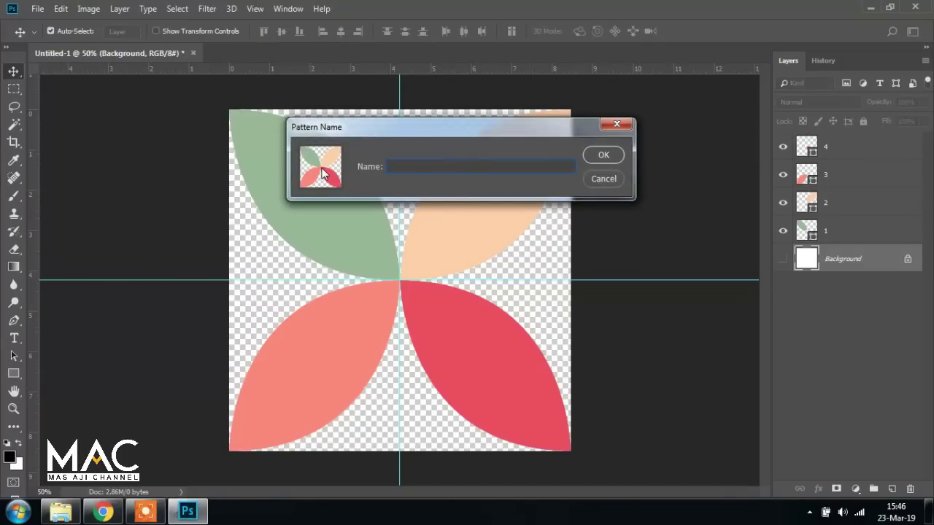
{"action": "type", "text": "PATTERN SHAPE"}
{"action": "left_click", "coordinate": [594, 155]}
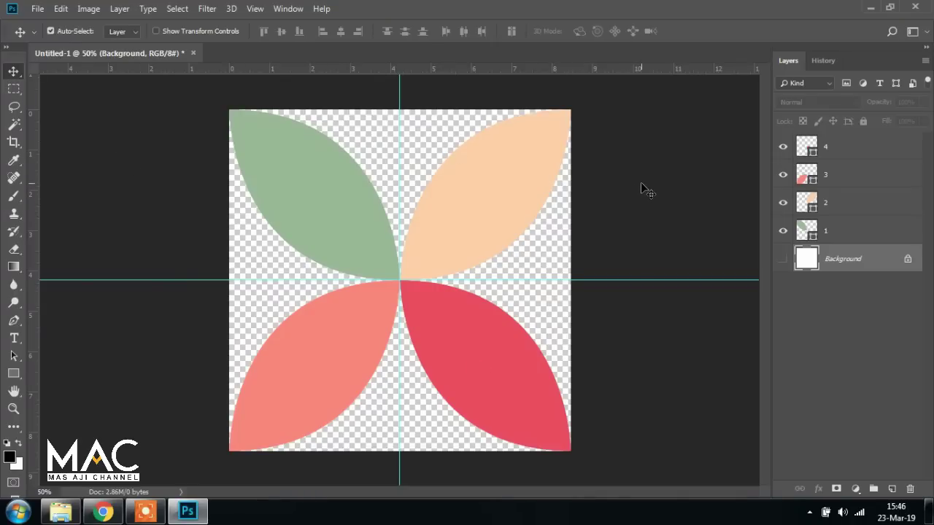
Create a new 1280 × 720 px document with resolution set to 30
{"action": "left_click", "coordinate": [37, 9]}
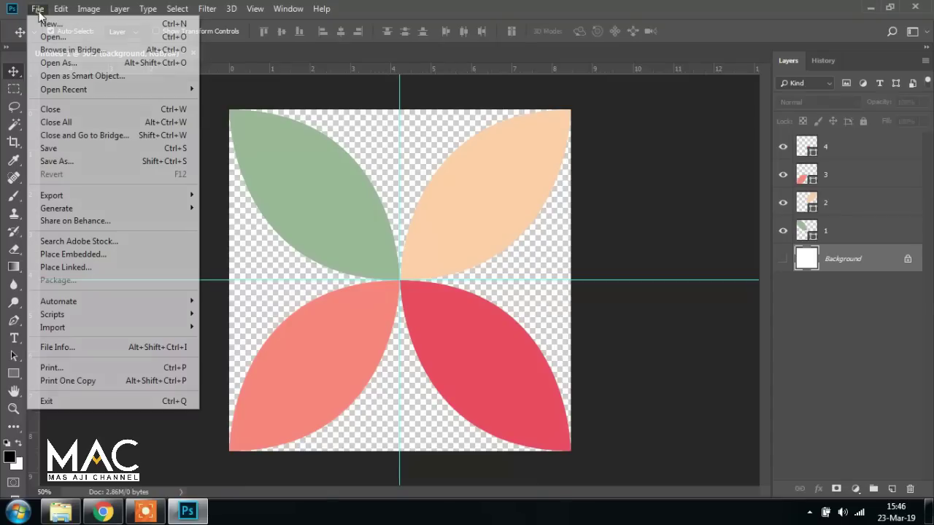
{"action": "left_click", "coordinate": [52, 25]}
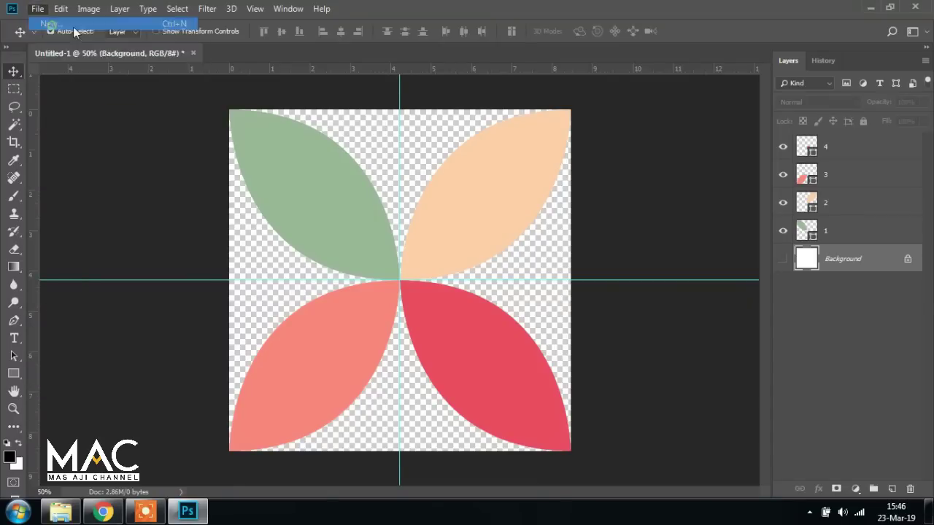
{"action": "double_click", "coordinate": [348, 176]}
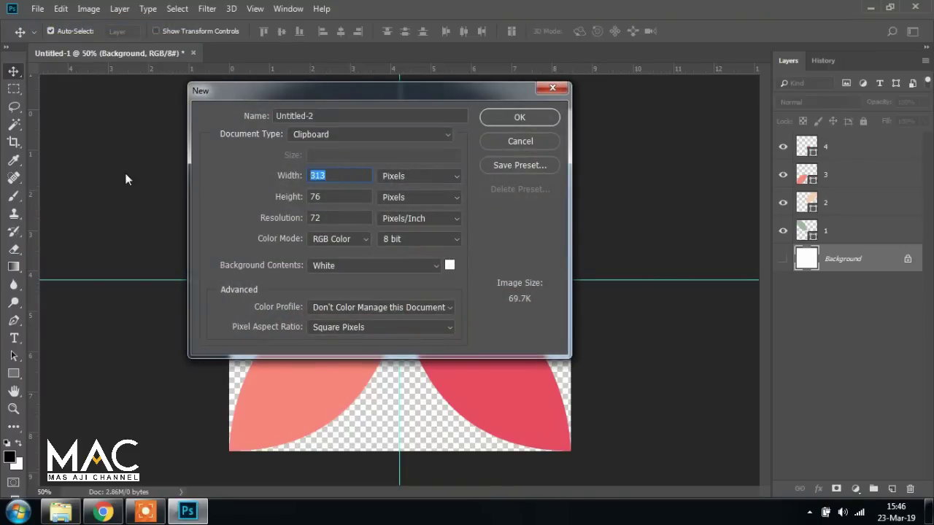
{"action": "key", "text": "BackSpace"}
{"action": "type", "text": "12"}
{"action": "type", "text": "80"}
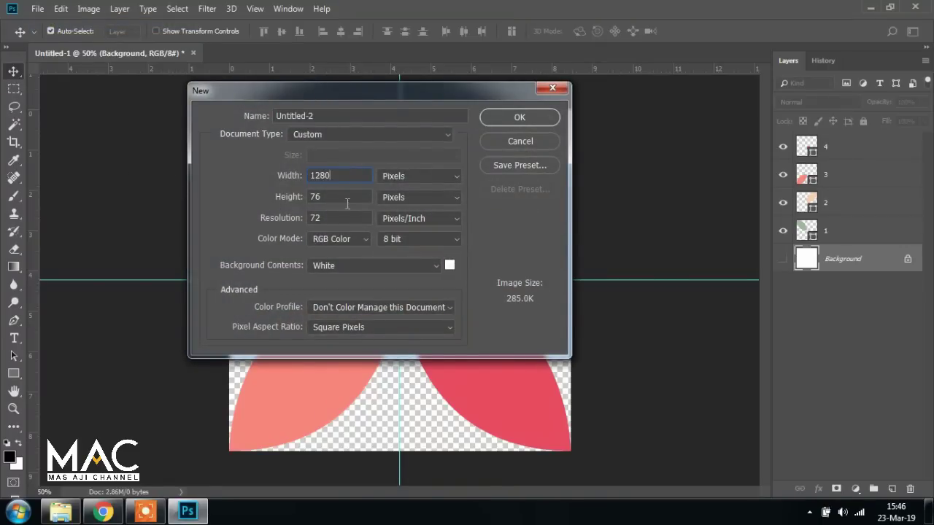
{"action": "double_click", "coordinate": [343, 197]}
{"action": "key", "text": "BackSpace"}
{"action": "type", "text": "720"}
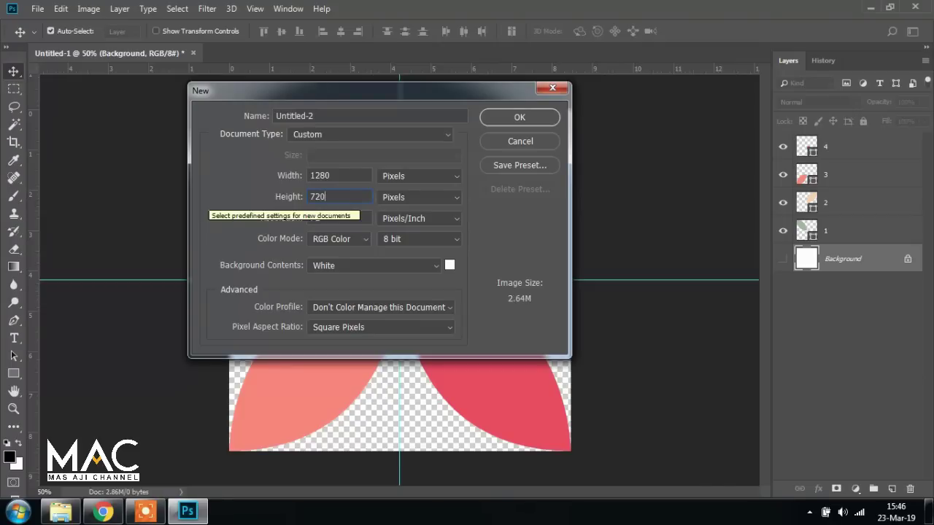
{"action": "double_click", "coordinate": [343, 218]}
{"action": "key", "text": "BackSpace"}
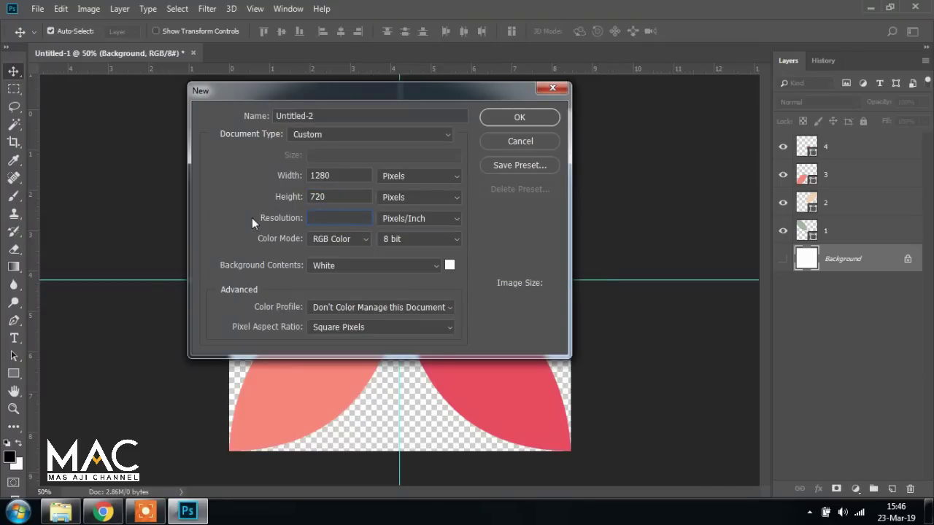
{"action": "type", "text": "300"}
{"action": "left_click", "coordinate": [520, 119]}
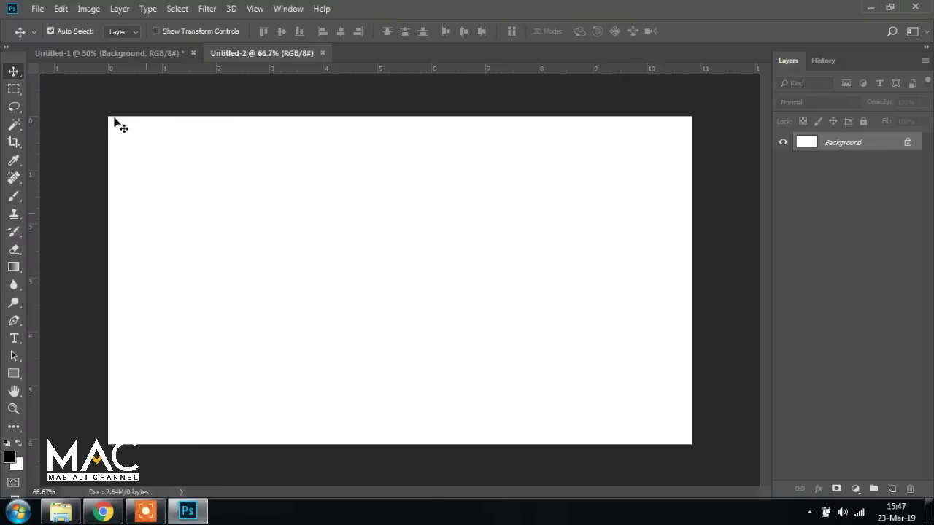
Fill the Untitled-2 canvas with the PATTERN SHAPE custom pattern
{"action": "left_click", "coordinate": [60, 8]}
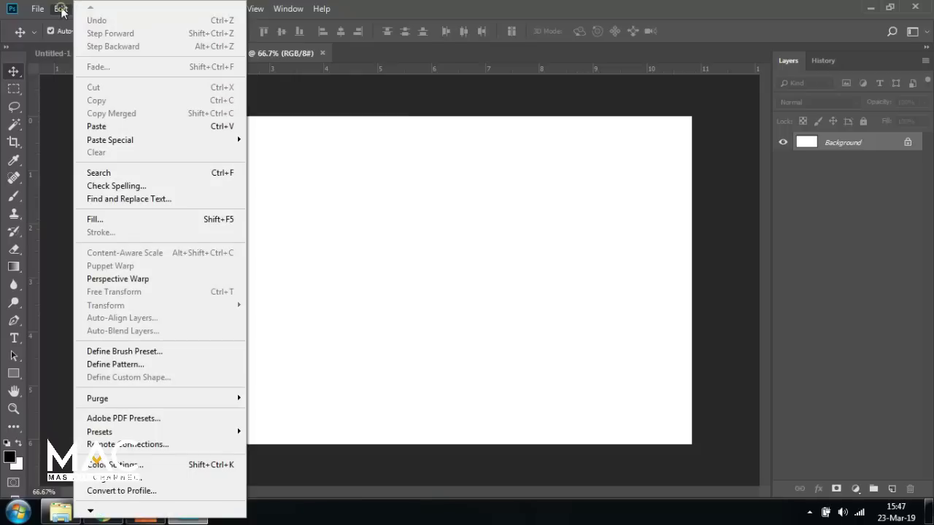
{"action": "left_click", "coordinate": [95, 220]}
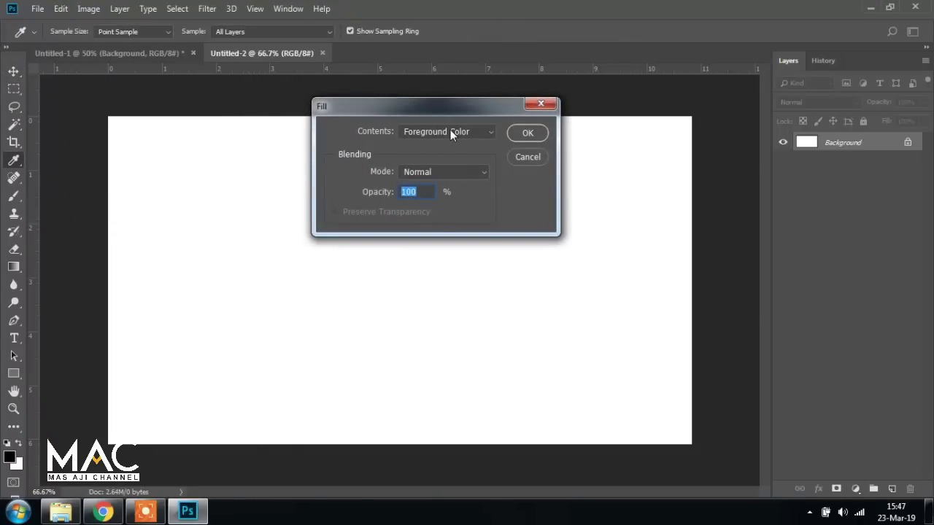
{"action": "left_click", "coordinate": [451, 132]}
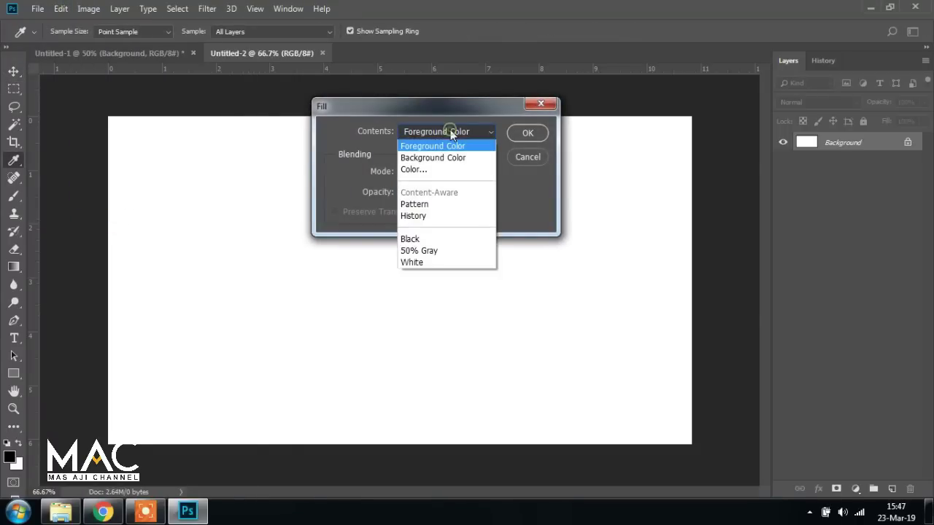
{"action": "left_click", "coordinate": [426, 204]}
{"action": "left_click", "coordinate": [424, 171]}
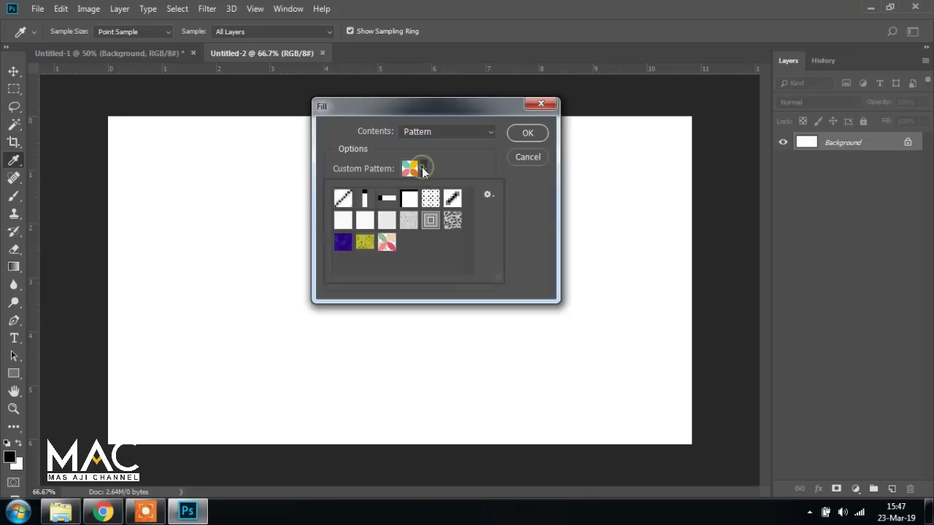
{"action": "left_click", "coordinate": [387, 244]}
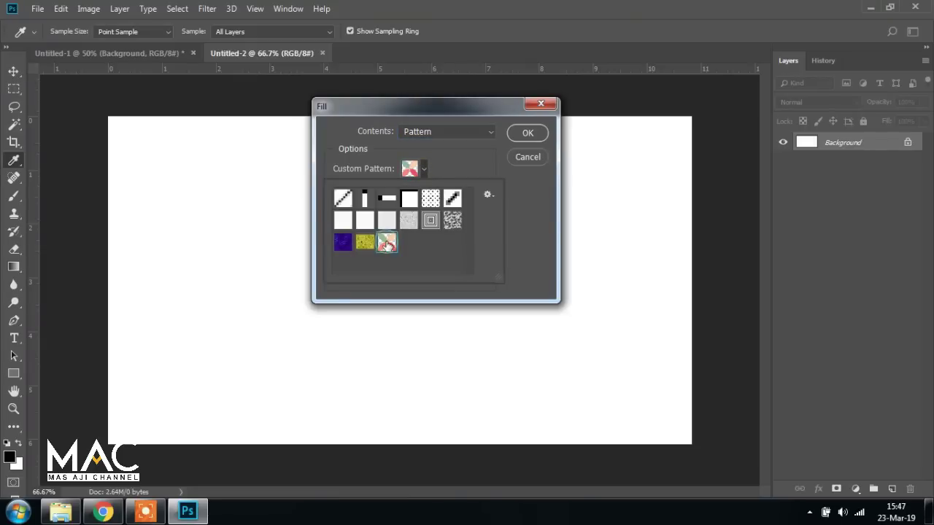
{"action": "left_click", "coordinate": [524, 135]}
Try moving the locked patterned background with the Move tool and dismiss the warning
{"action": "key", "text": "v"}
{"action": "left_click_drag", "start_coordinate": [407, 263], "coordinate": [405, 237]}
{"action": "left_click", "coordinate": [557, 231]}
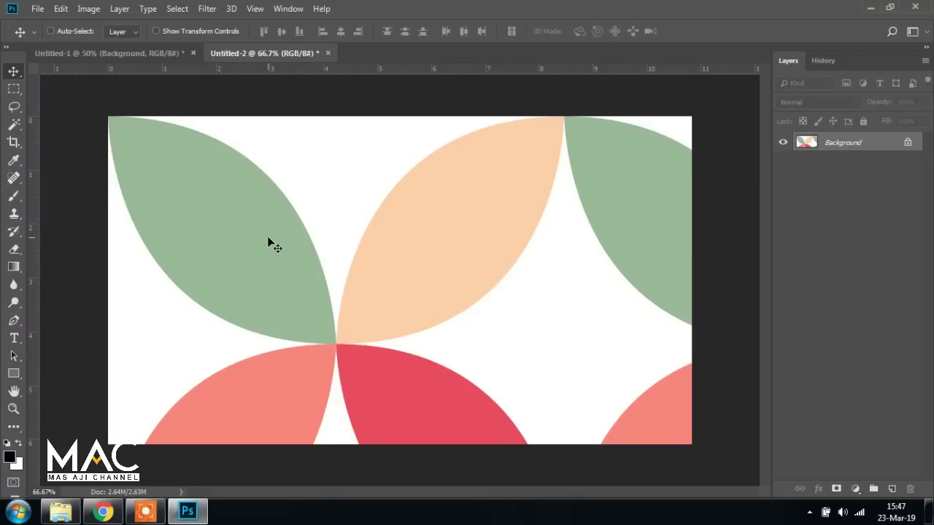
Undo the pattern fill and draw a black rectangle covering the whole canvas on a new layer
{"action": "key", "text": "ctrl+z"}
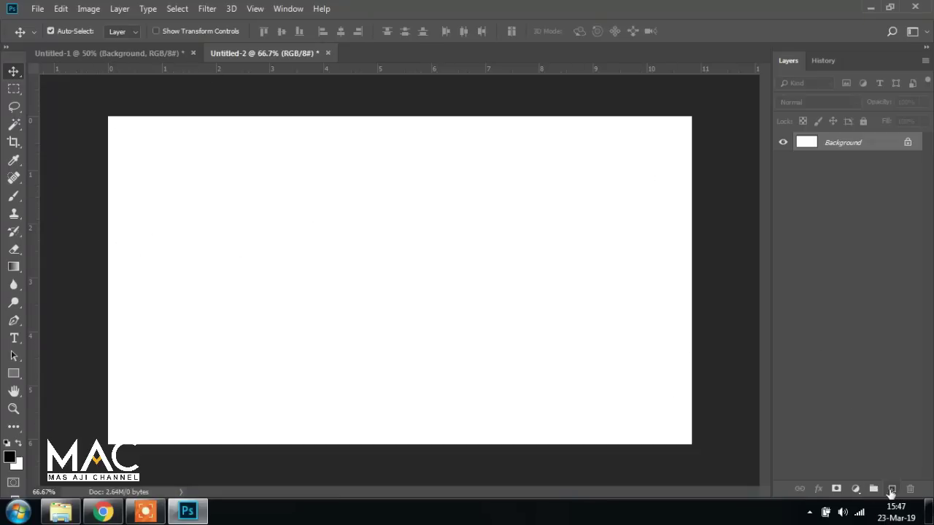
{"action": "left_click", "coordinate": [893, 490]}
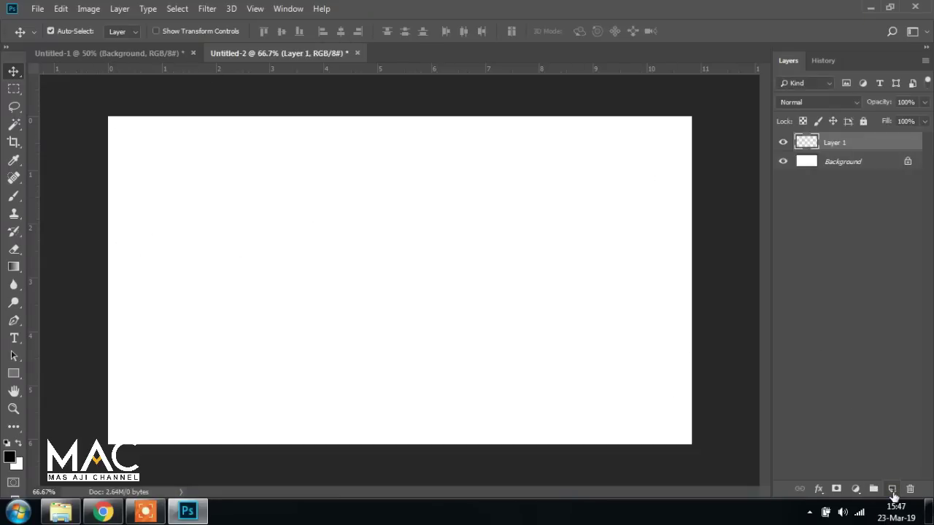
{"action": "left_click", "coordinate": [13, 374]}
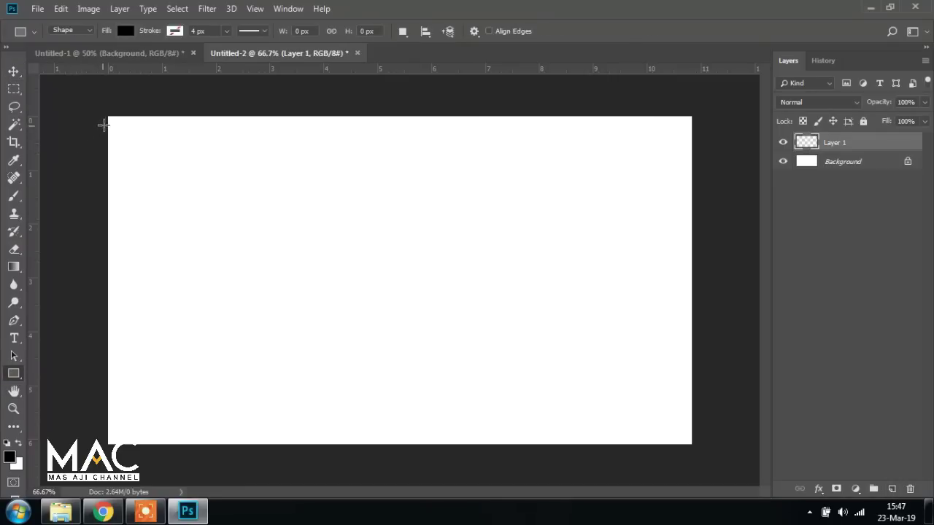
{"action": "left_click_drag", "start_coordinate": [107, 115], "coordinate": [691, 444]}
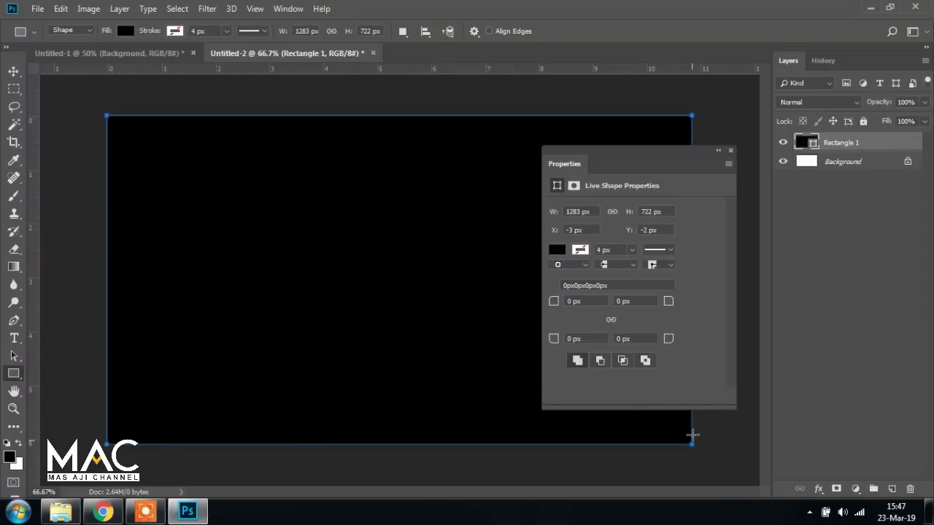
{"action": "left_click", "coordinate": [731, 150]}
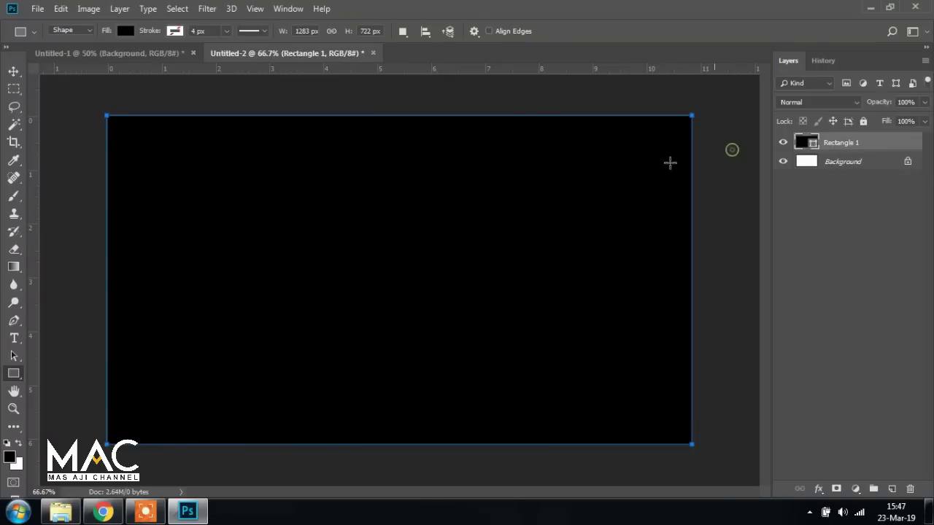
{"action": "left_click", "coordinate": [13, 71]}
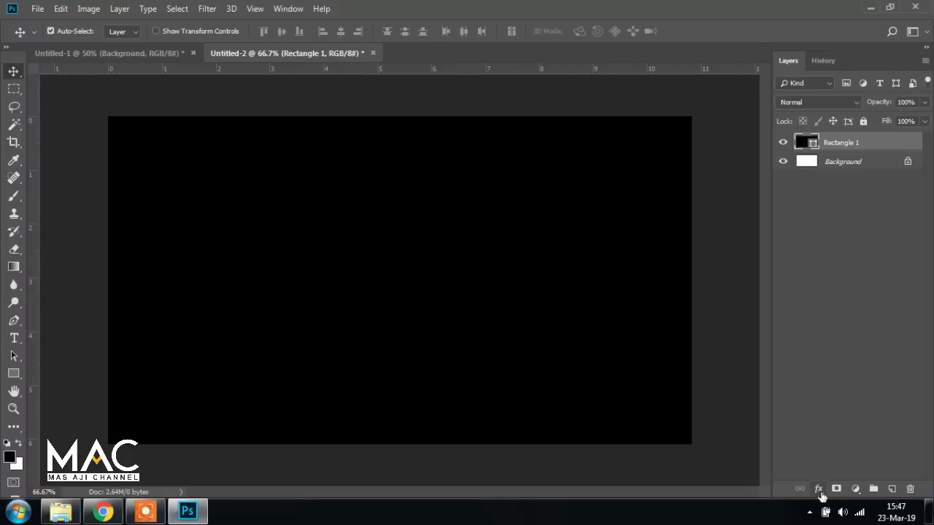
Add a Pattern Overlay effect to Rectangle 1 using the PATTERN SHAPE pattern
{"action": "left_click", "coordinate": [818, 489]}
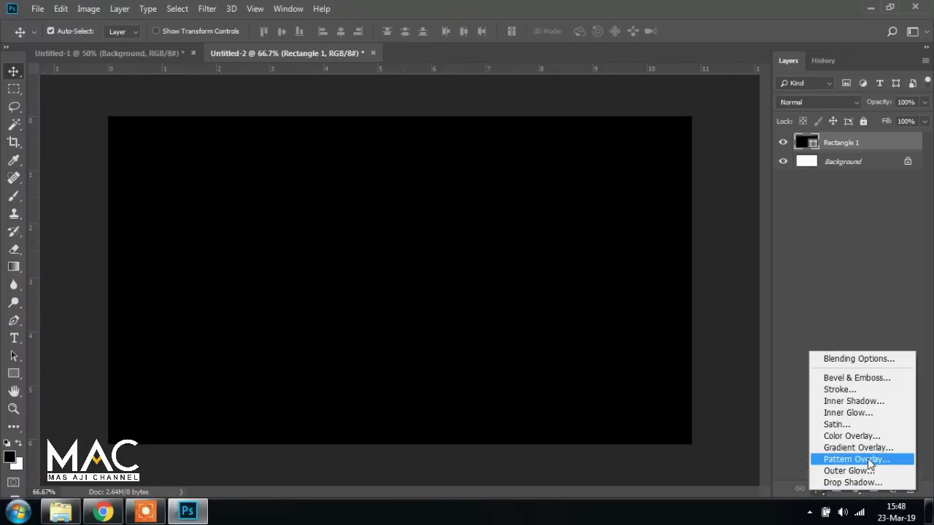
{"action": "left_click", "coordinate": [868, 460]}
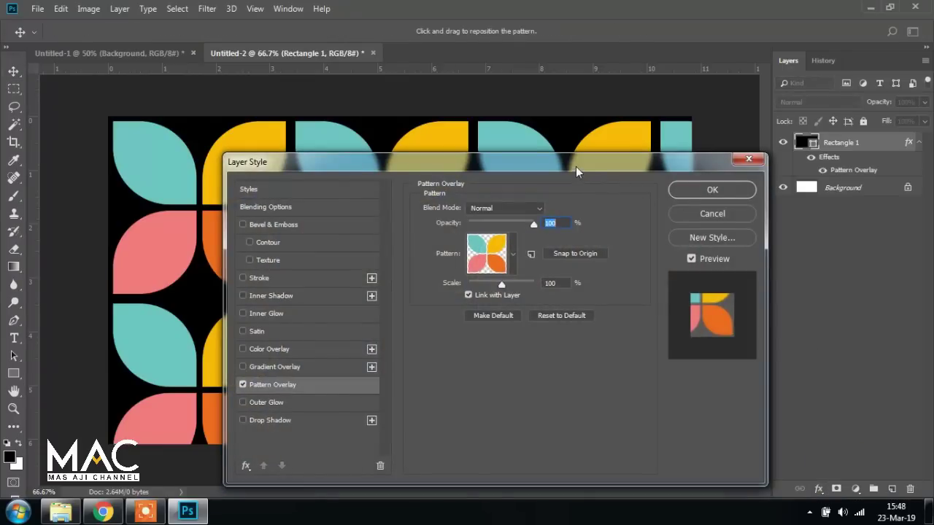
{"action": "left_click_drag", "start_coordinate": [576, 166], "coordinate": [793, 108]}
{"action": "mouse_move", "coordinate": [628, 108]}
{"action": "left_mouse_down"}
{"action": "mouse_move", "coordinate": [618, 144]}
{"action": "mouse_move", "coordinate": [534, 104]}
{"action": "mouse_move", "coordinate": [566, 131]}
{"action": "mouse_move", "coordinate": [740, 144]}
{"action": "mouse_move", "coordinate": [618, 107]}
{"action": "mouse_move", "coordinate": [656, 142]}
{"action": "left_mouse_up"}
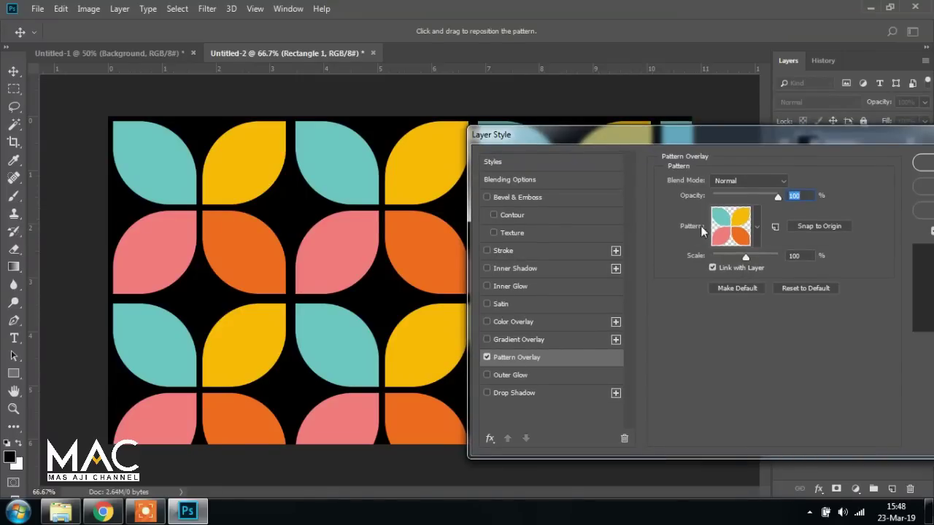
{"action": "left_click", "coordinate": [757, 227]}
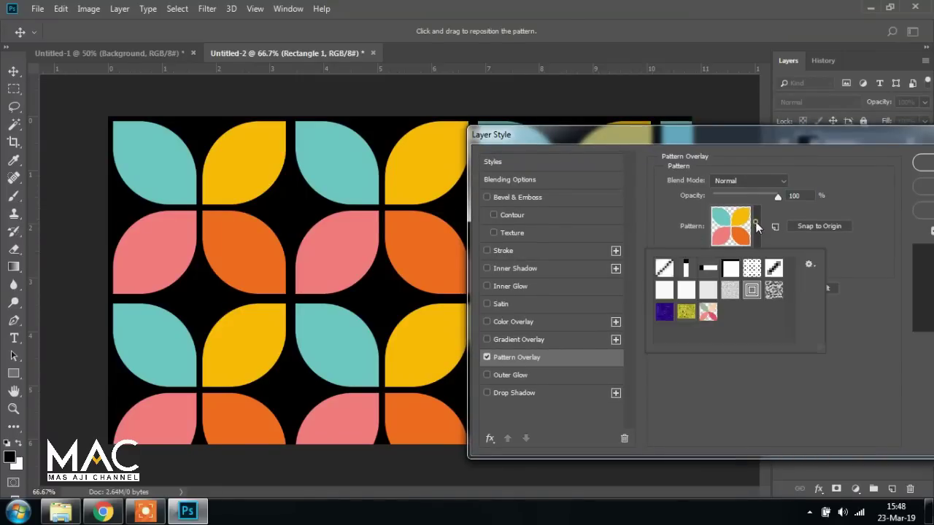
{"action": "left_click", "coordinate": [707, 312]}
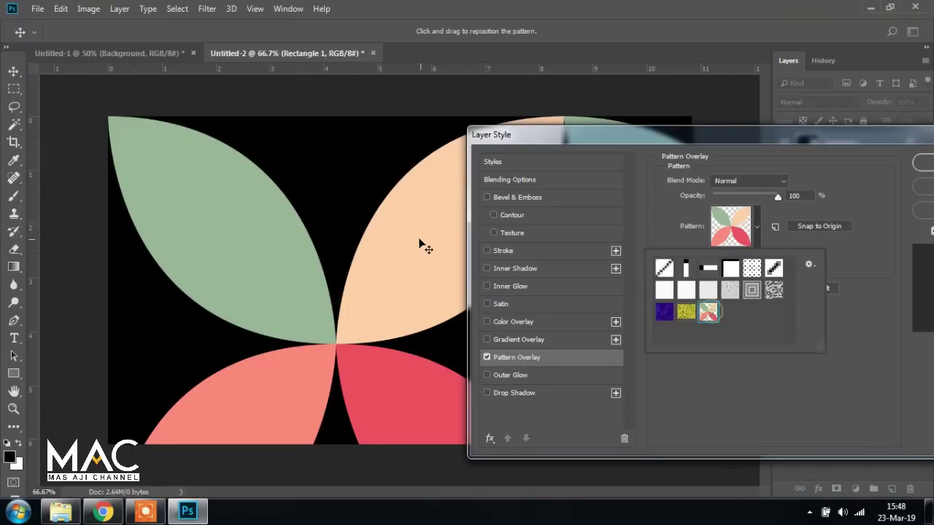
{"action": "left_click", "coordinate": [83, 52]}
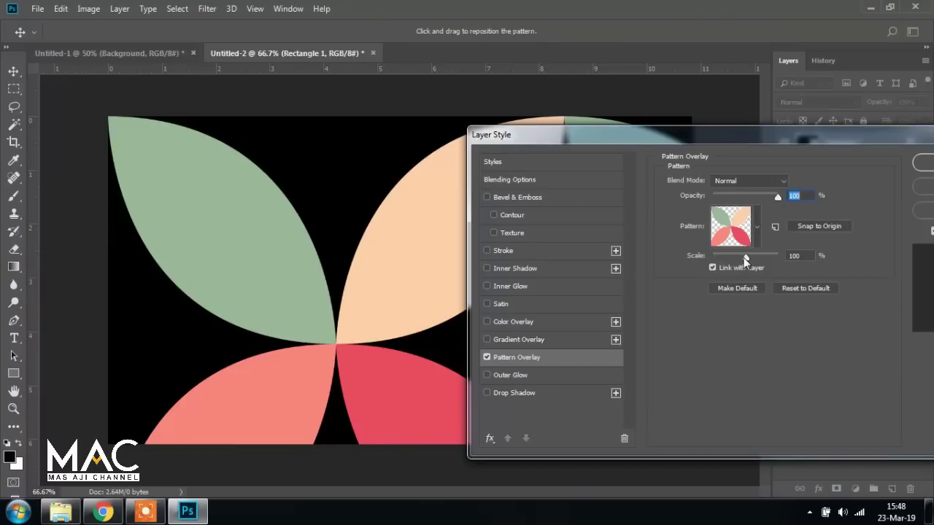
Scale the overlay pattern down to 15% and confirm the layer style
{"action": "mouse_move", "coordinate": [745, 260]}
{"action": "left_mouse_down"}
{"action": "mouse_move", "coordinate": [716, 255]}
{"action": "mouse_move", "coordinate": [725, 250]}
{"action": "mouse_move", "coordinate": [717, 247]}
{"action": "left_mouse_up"}
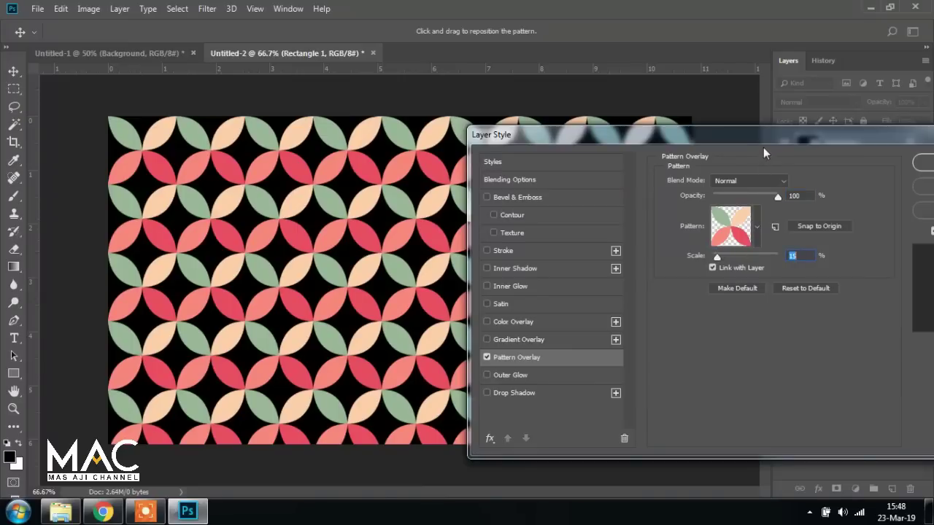
{"action": "left_click_drag", "start_coordinate": [765, 142], "coordinate": [673, 170]}
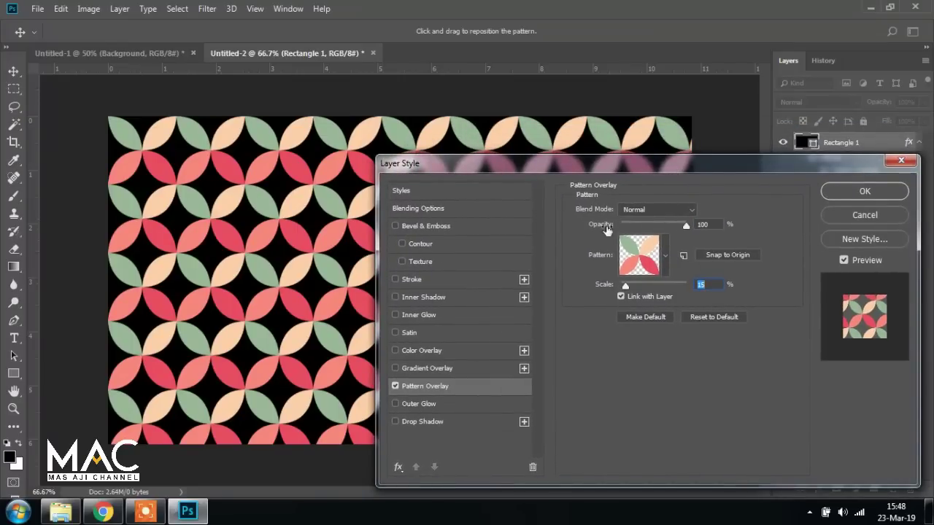
{"action": "mouse_move", "coordinate": [685, 226]}
{"action": "left_mouse_down"}
{"action": "mouse_move", "coordinate": [661, 226]}
{"action": "mouse_move", "coordinate": [705, 232]}
{"action": "left_mouse_up"}
{"action": "left_click", "coordinate": [883, 193]}
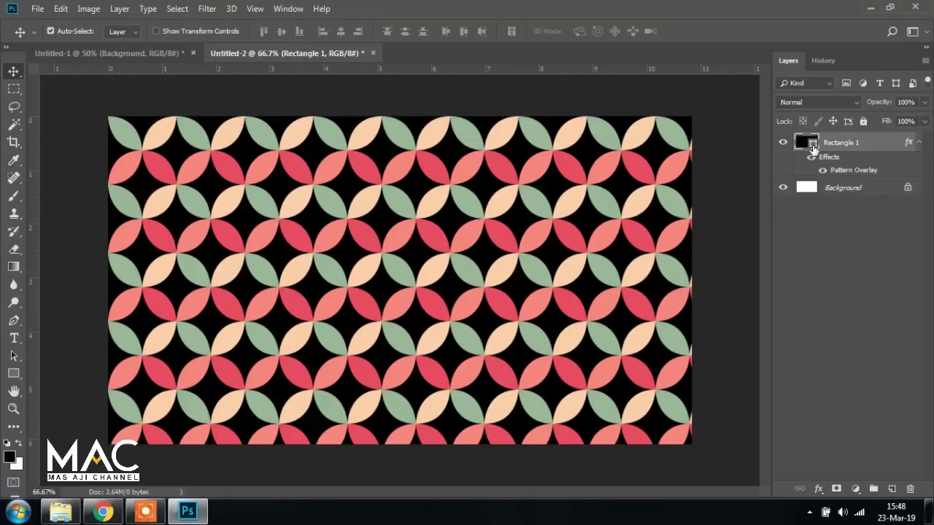
Try black, dark red and cyan fills for Rectangle 1 before choosing white
{"action": "double_click", "coordinate": [813, 143]}
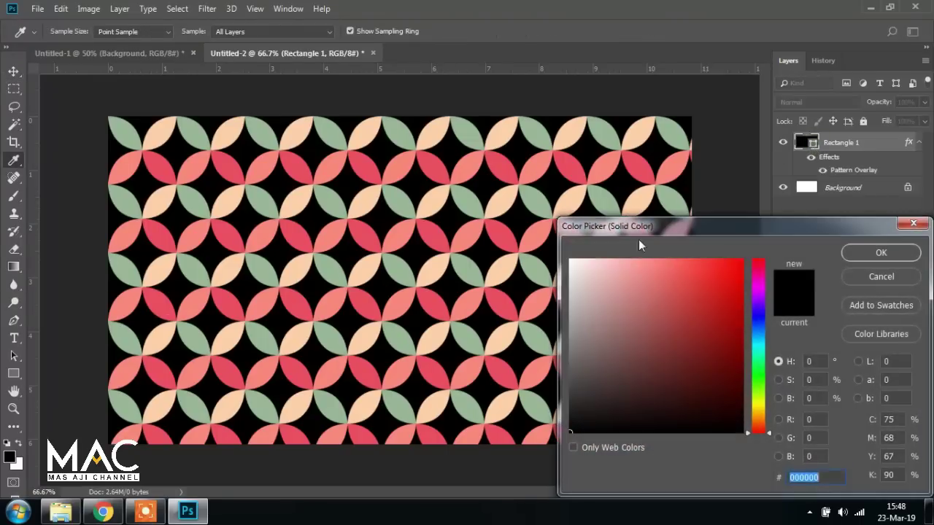
{"action": "mouse_move", "coordinate": [606, 285]}
{"action": "left_mouse_down"}
{"action": "mouse_move", "coordinate": [561, 250]}
{"action": "mouse_move", "coordinate": [593, 402]}
{"action": "left_mouse_up"}
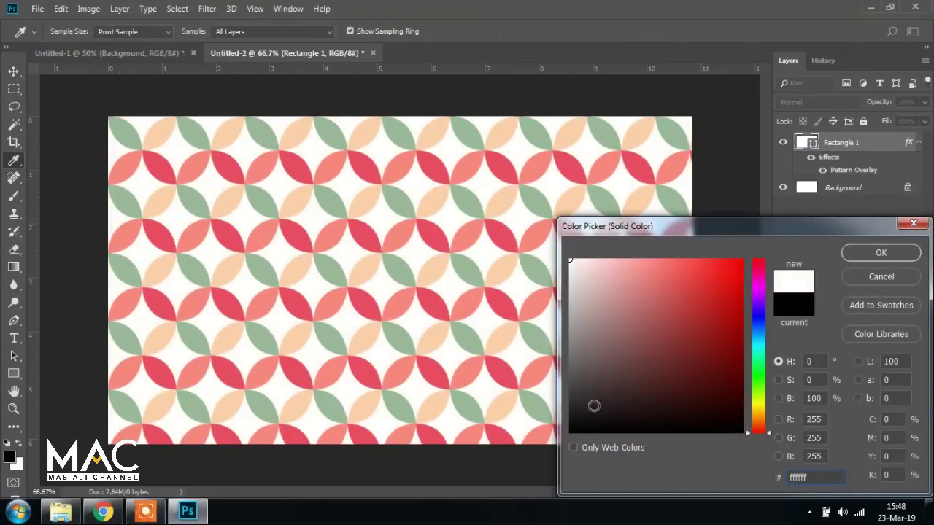
{"action": "left_click_drag", "start_coordinate": [645, 415], "coordinate": [742, 379]}
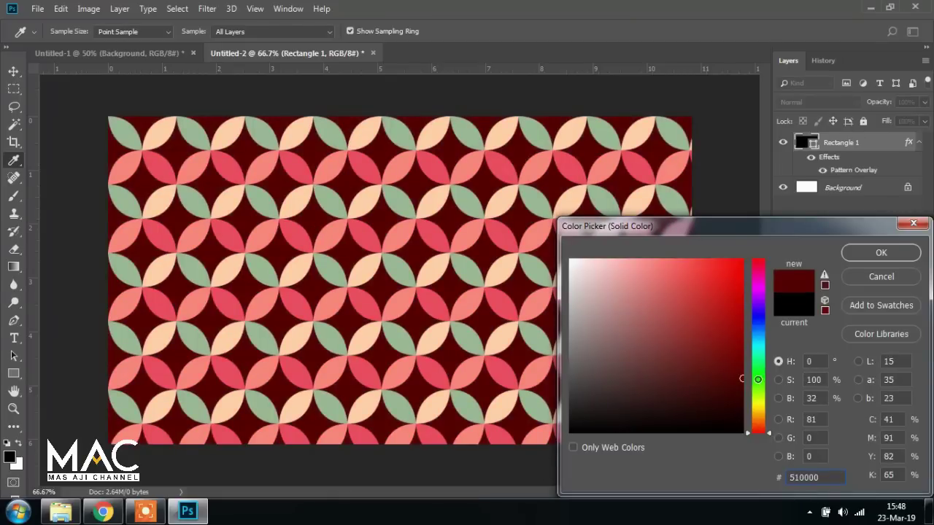
{"action": "left_click", "coordinate": [765, 350]}
{"action": "left_click_drag", "start_coordinate": [621, 365], "coordinate": [570, 322]}
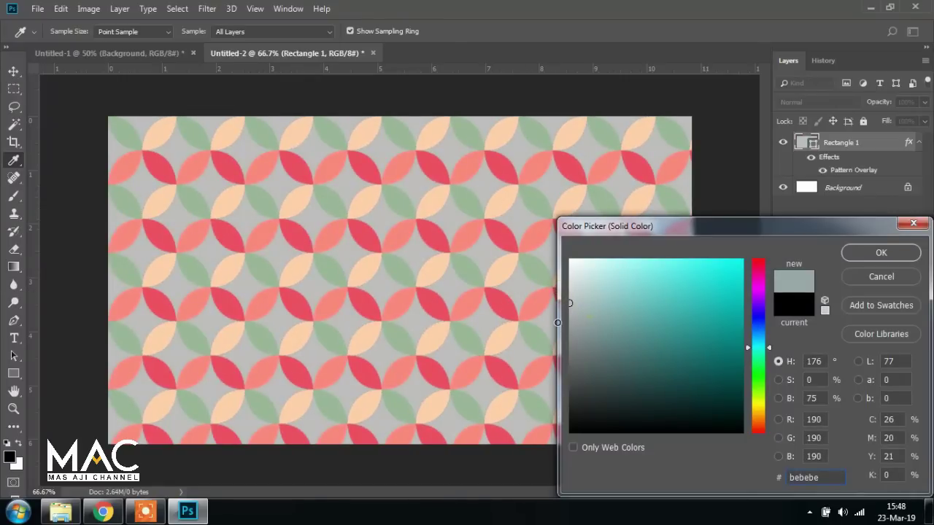
{"action": "mouse_move", "coordinate": [580, 272]}
{"action": "left_mouse_down"}
{"action": "mouse_move", "coordinate": [563, 237]}
{"action": "mouse_move", "coordinate": [570, 432]}
{"action": "left_mouse_up"}
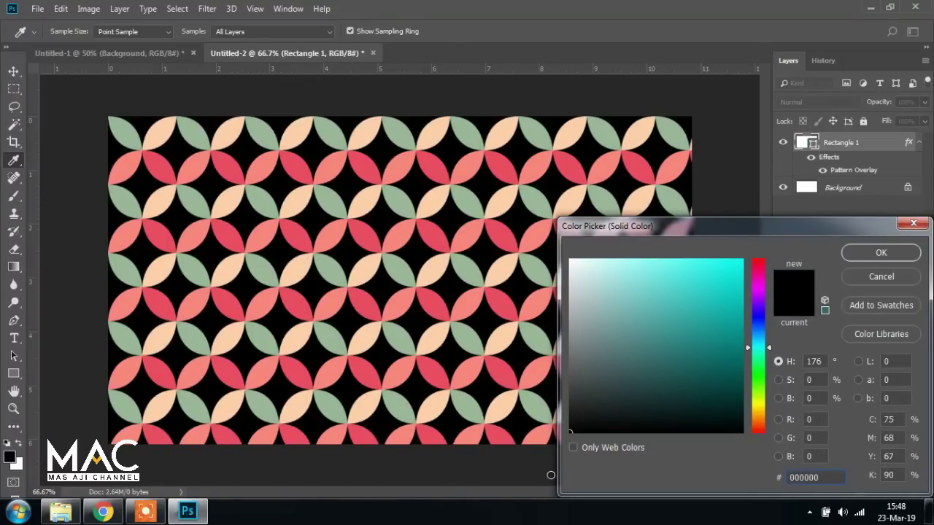
{"action": "left_click_drag", "start_coordinate": [607, 366], "coordinate": [570, 260]}
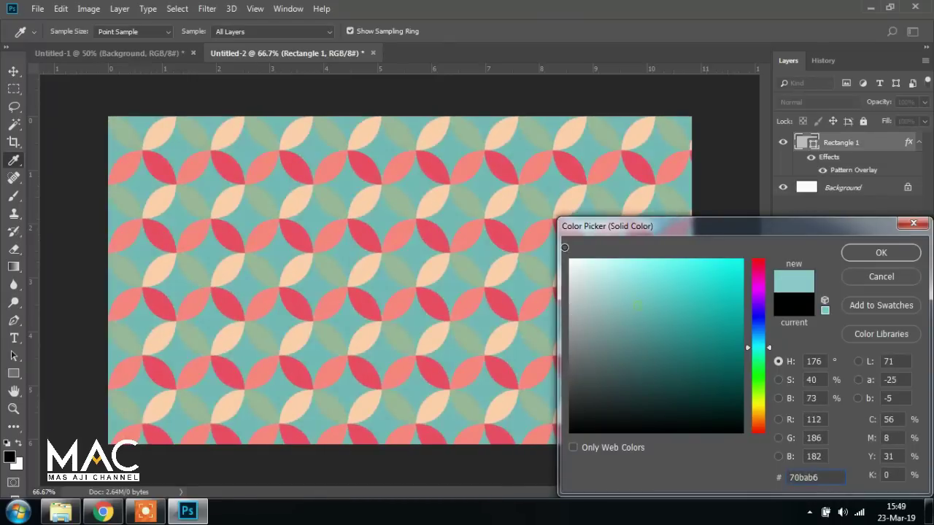
Confirm white (ffffff) as the rectangle fill and return to the Untitled-1 petal document
{"action": "left_click_drag", "start_coordinate": [586, 313], "coordinate": [570, 297]}
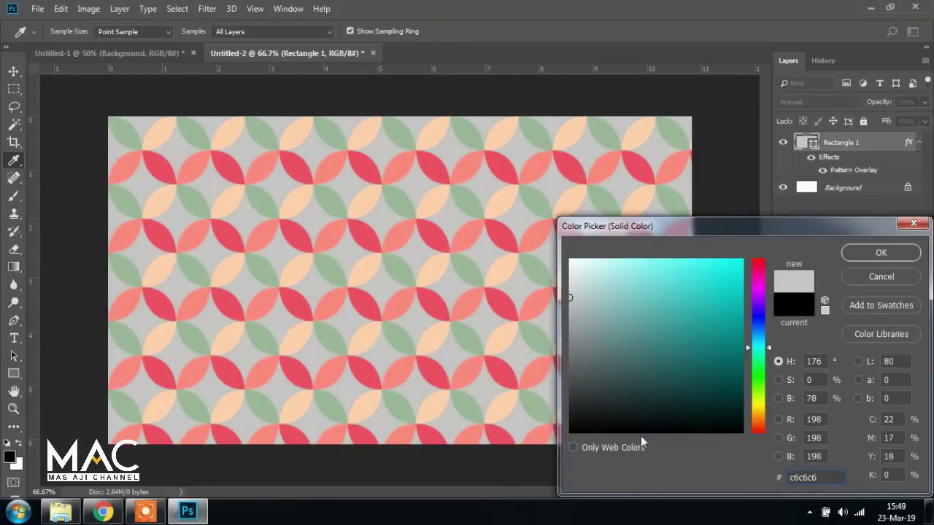
{"action": "left_click", "coordinate": [633, 415]}
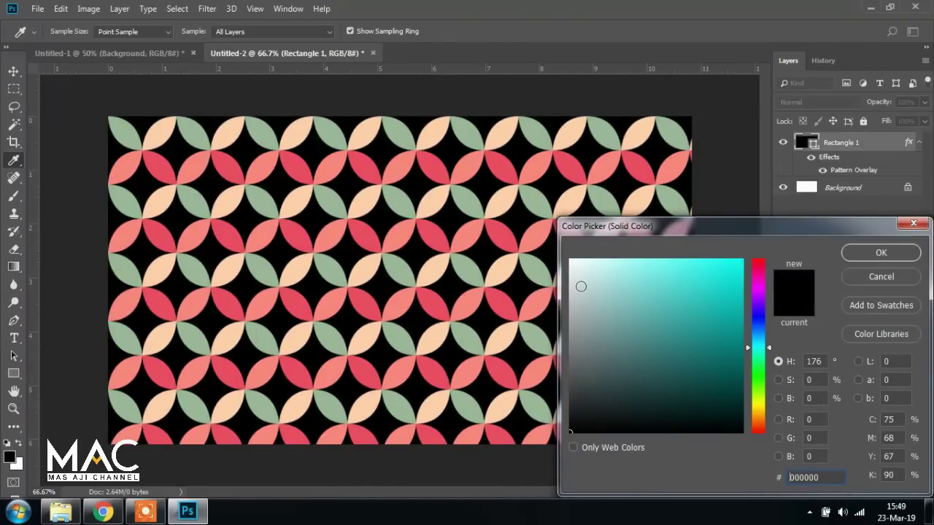
{"action": "mouse_move", "coordinate": [582, 285]}
{"action": "left_mouse_down"}
{"action": "mouse_move", "coordinate": [560, 243]}
{"action": "mouse_move", "coordinate": [550, 245]}
{"action": "left_mouse_up"}
{"action": "left_click", "coordinate": [604, 287]}
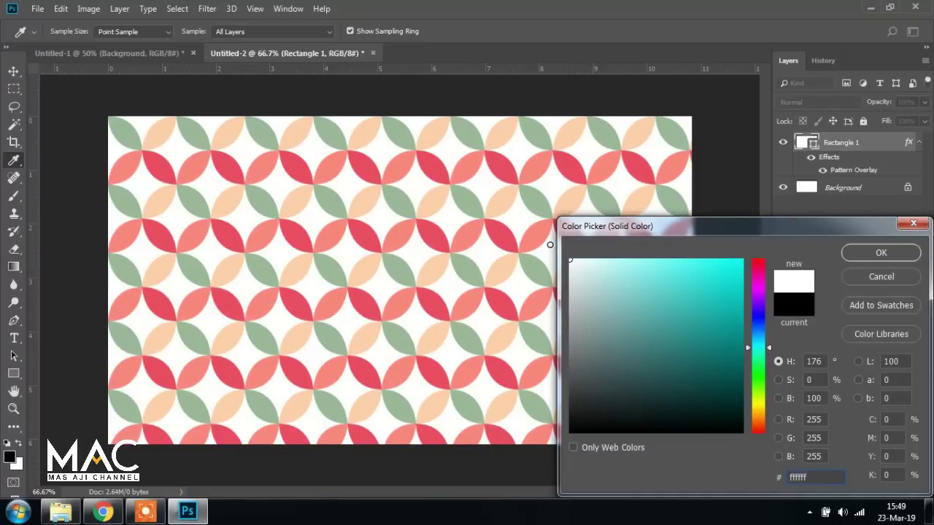
{"action": "left_click", "coordinate": [875, 253]}
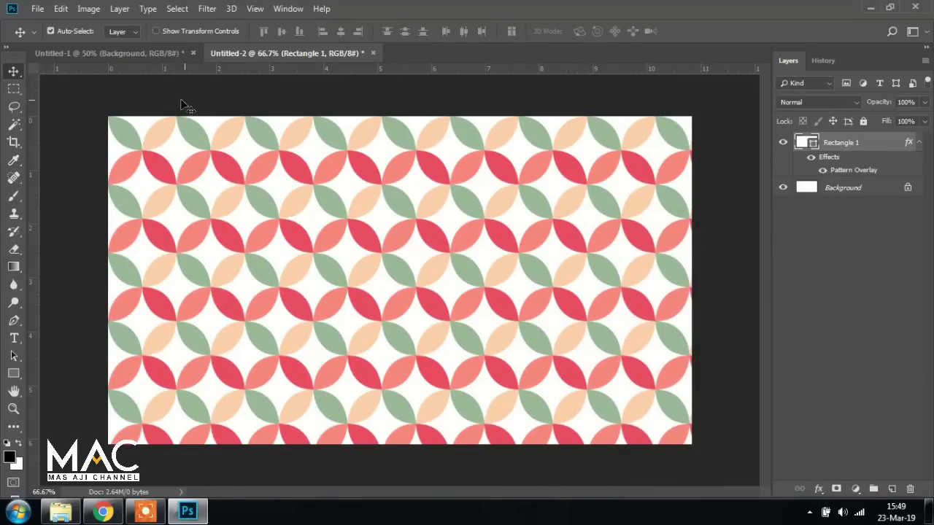
{"action": "left_click", "coordinate": [122, 54]}
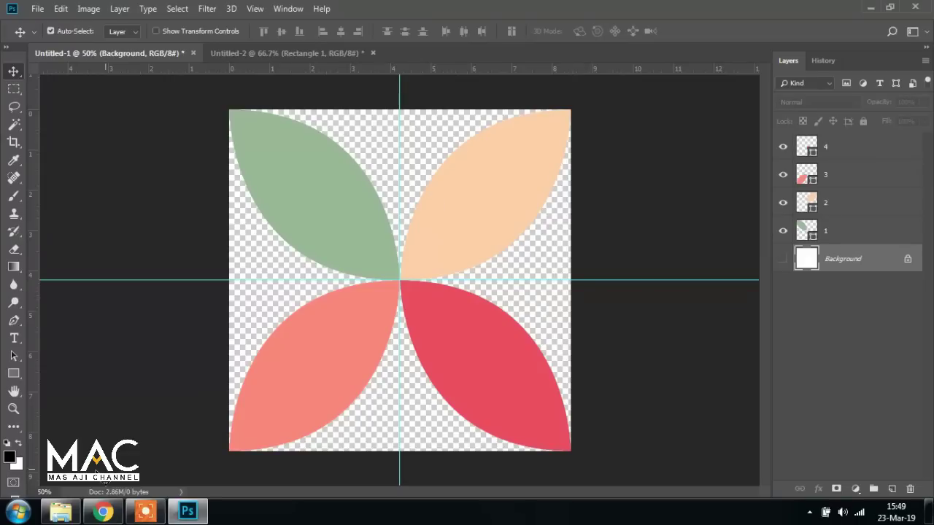
Select the four-petal image 1 in the pattern images folder, then return to Photoshop
{"action": "left_click", "coordinate": [61, 511]}
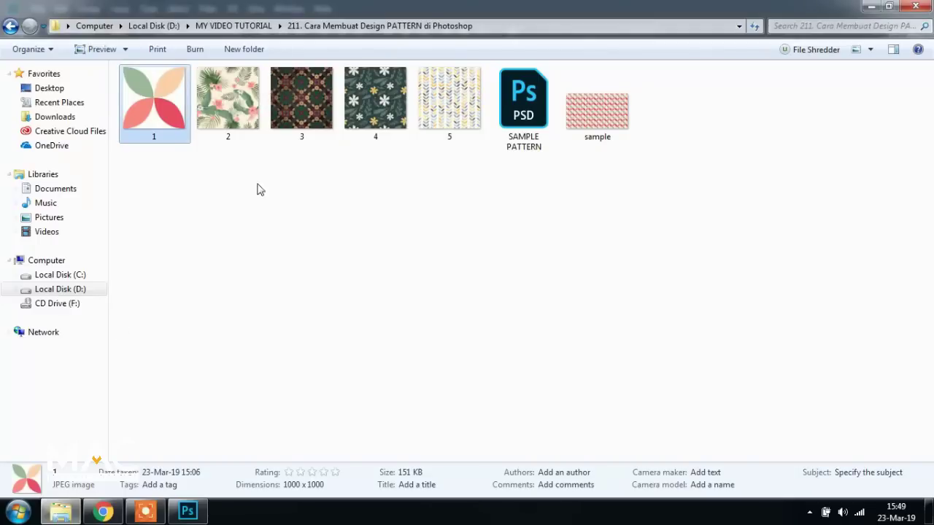
{"action": "left_click", "coordinate": [370, 245]}
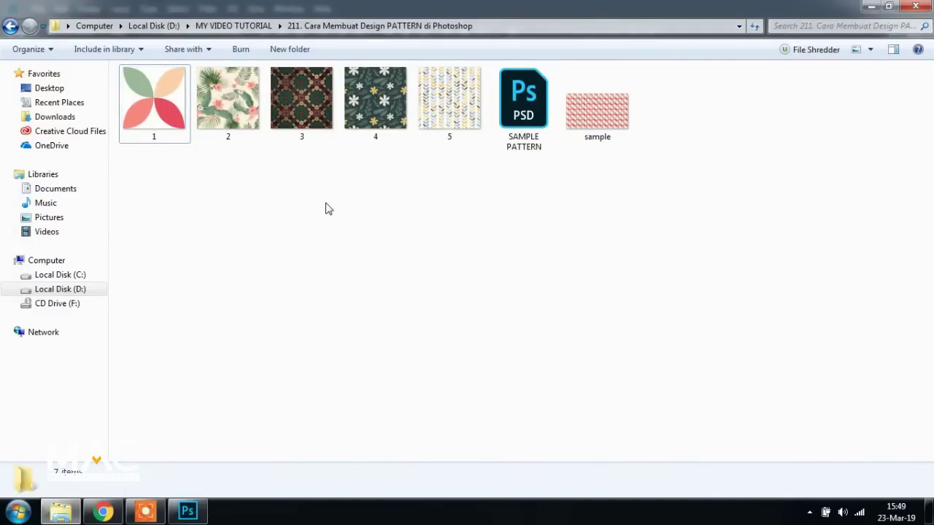
{"action": "left_click", "coordinate": [154, 105]}
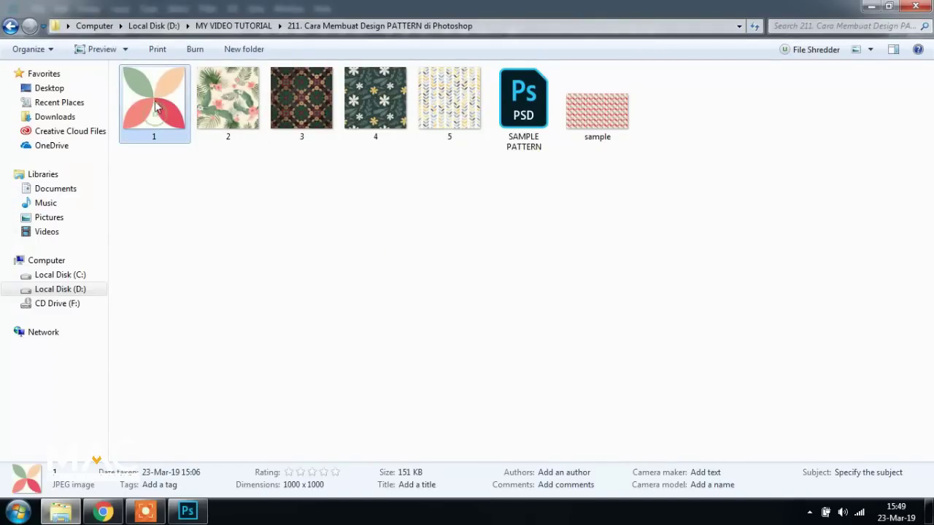
{"action": "left_click", "coordinate": [187, 511]}
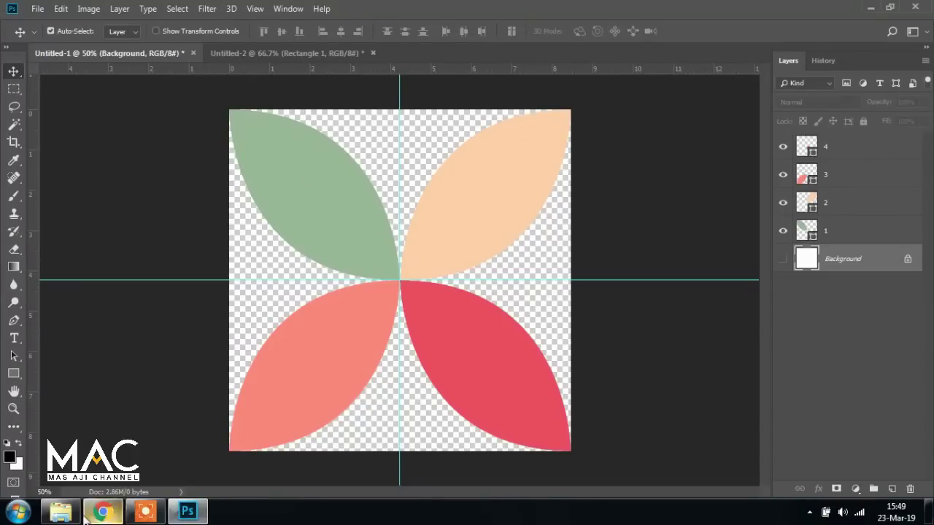
Preview the tropical foliage image 2, then close the viewer and return to Photoshop
{"action": "left_click", "coordinate": [60, 511]}
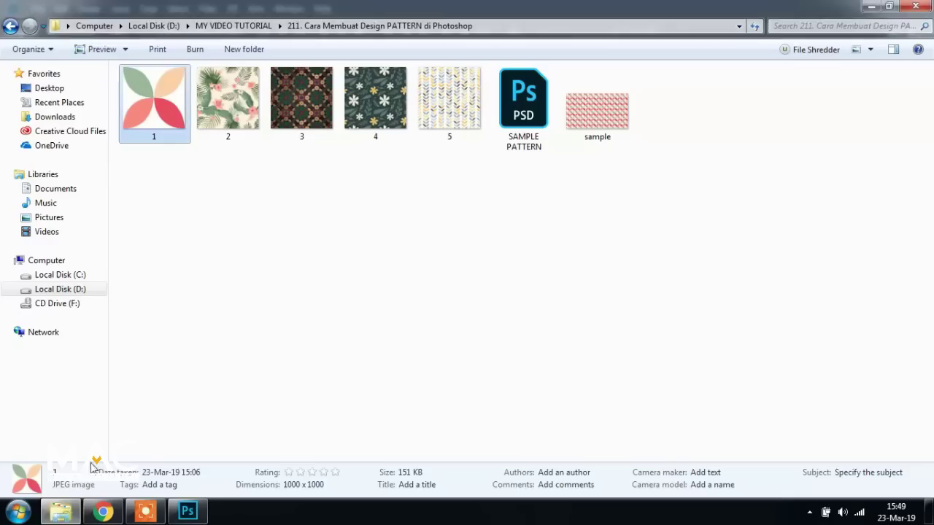
{"action": "double_click", "coordinate": [232, 118]}
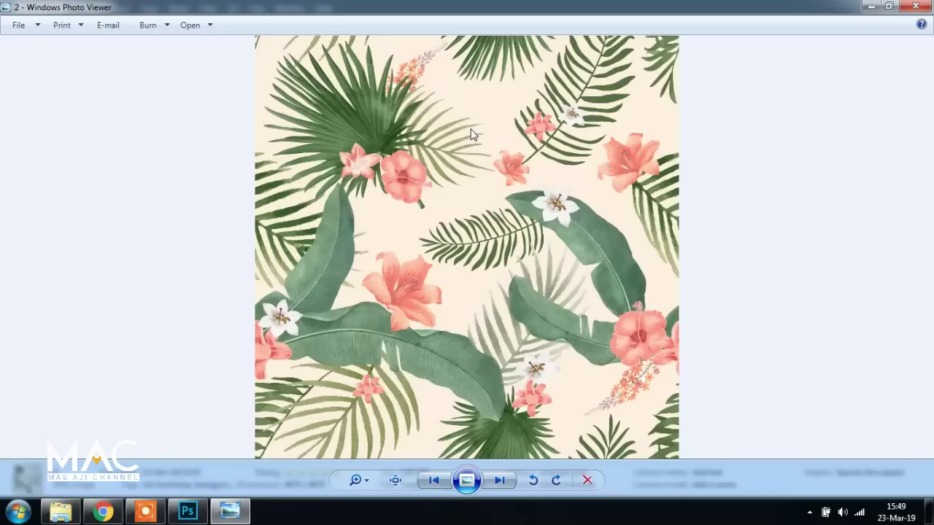
{"action": "left_click", "coordinate": [916, 6]}
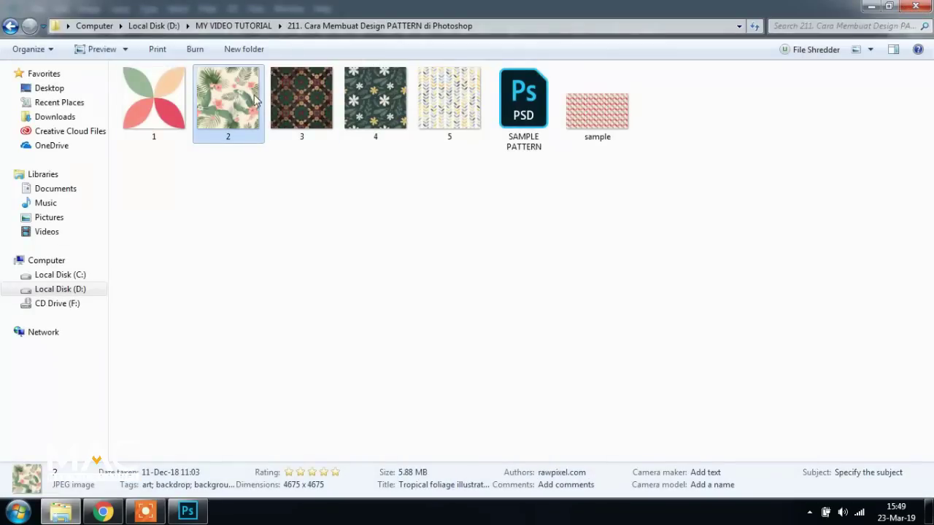
{"action": "mouse_move", "coordinate": [375, 102]}
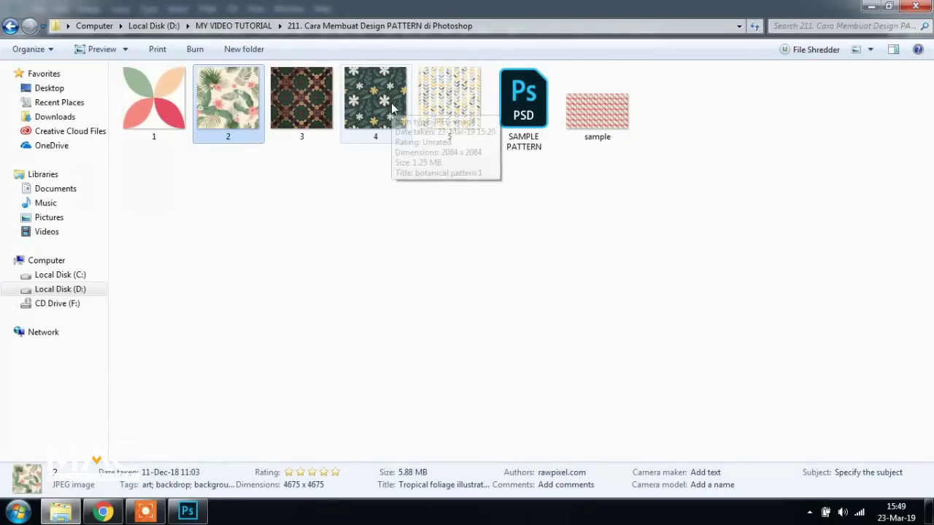
{"action": "left_click", "coordinate": [187, 511]}
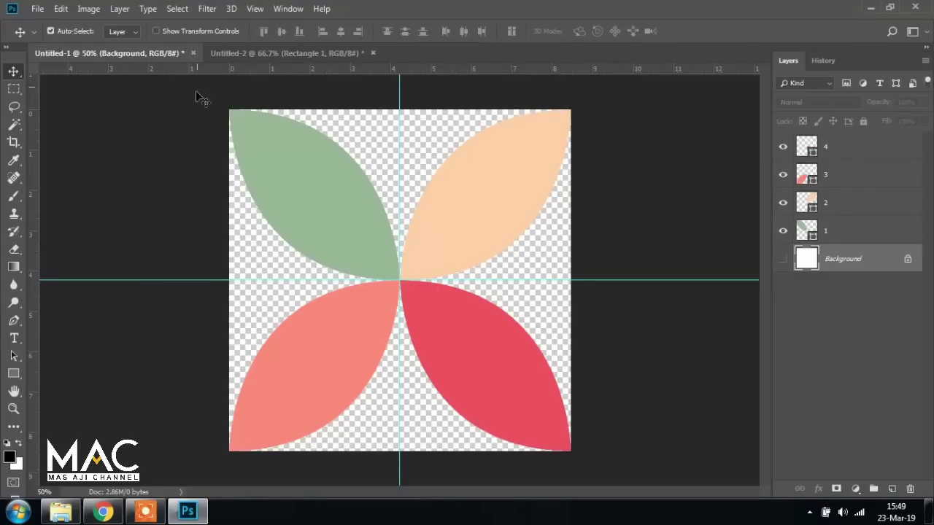
Close the Untitled-1 petal document without saving its changes
{"action": "left_click", "coordinate": [193, 53]}
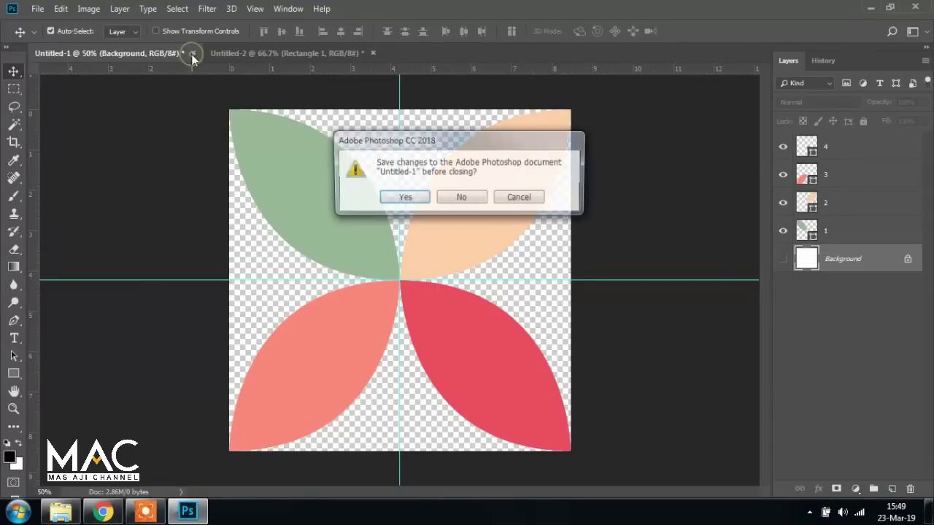
{"action": "left_click", "coordinate": [473, 199]}
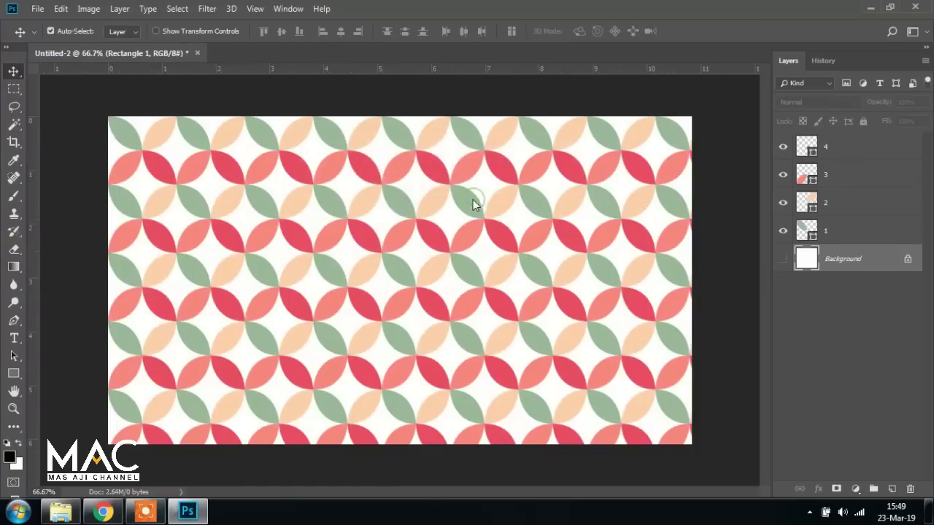
{"action": "left_click", "coordinate": [36, 9]}
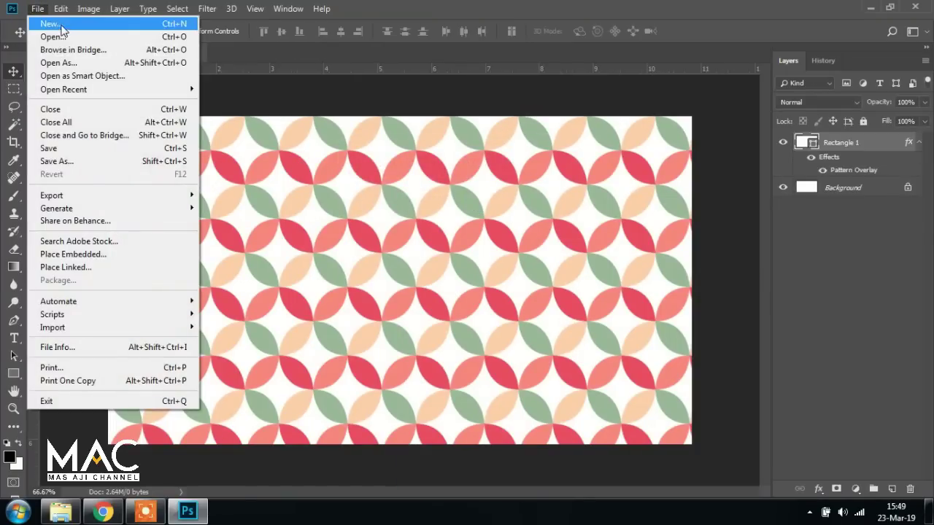
{"action": "left_click", "coordinate": [62, 26]}
Create a new white 1000 × 1000 px document
{"action": "double_click", "coordinate": [339, 179]}
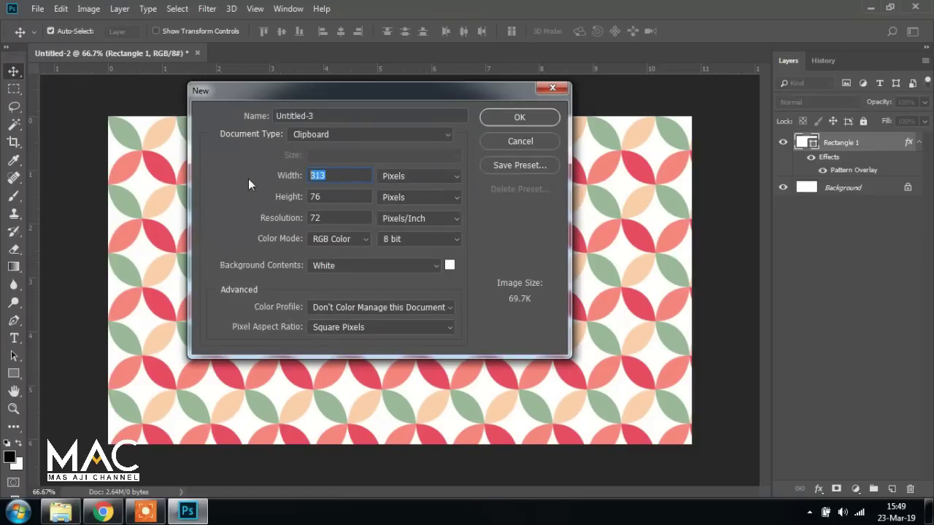
{"action": "key", "text": "BackSpace"}
{"action": "type", "text": "1"}
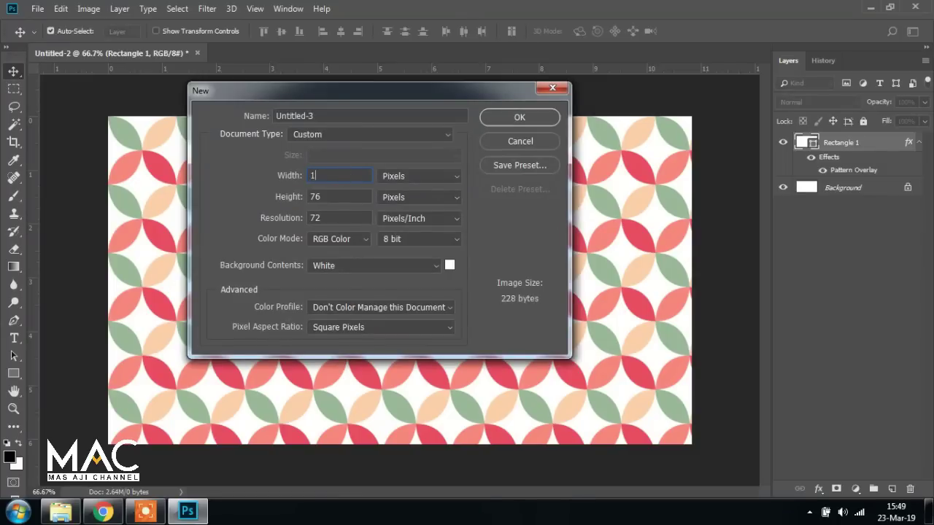
{"action": "type", "text": "000"}
{"action": "double_click", "coordinate": [354, 197]}
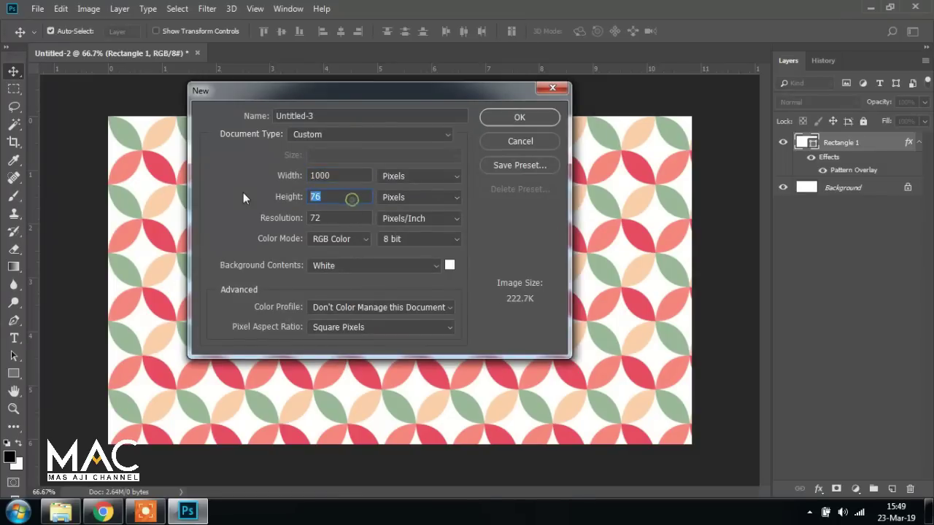
{"action": "key", "text": "BackSpace"}
{"action": "type", "text": "1000"}
{"action": "double_click", "coordinate": [351, 218]}
{"action": "type", "text": "300"}
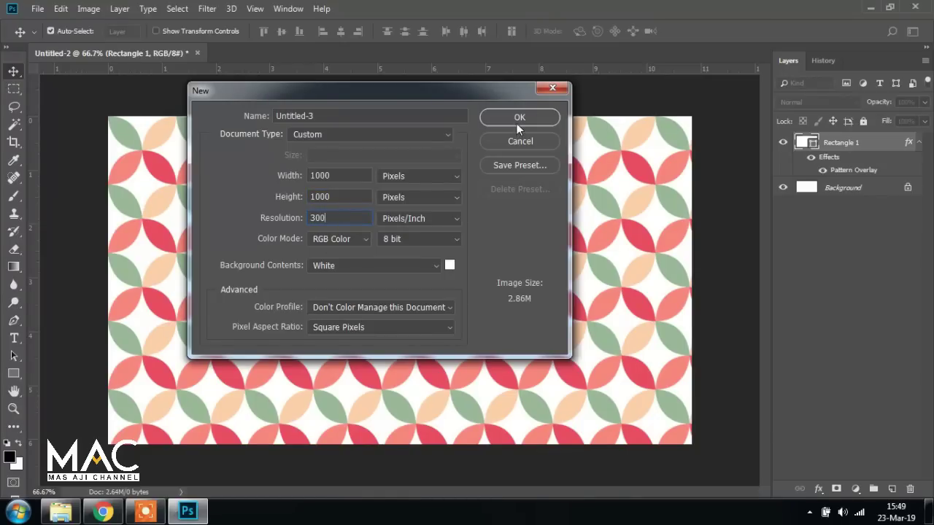
{"action": "left_click", "coordinate": [516, 119]}
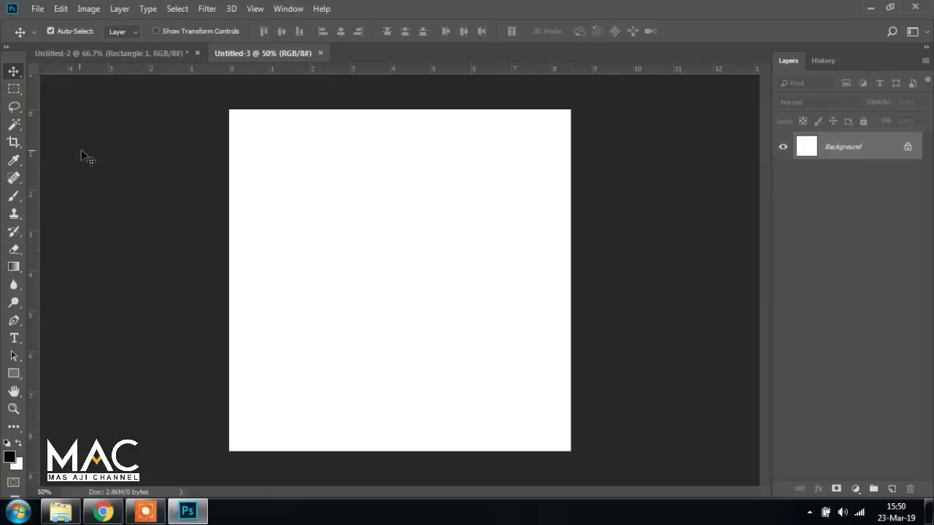
Drag the tropical foliage image 2 from Explorer into Untitled-3 and commit it filling the canvas
{"action": "left_click", "coordinate": [61, 511]}
{"action": "mouse_move", "coordinate": [231, 111]}
{"action": "left_mouse_down"}
{"action": "mouse_move", "coordinate": [194, 519]}
{"action": "mouse_move", "coordinate": [387, 268]}
{"action": "left_mouse_up"}
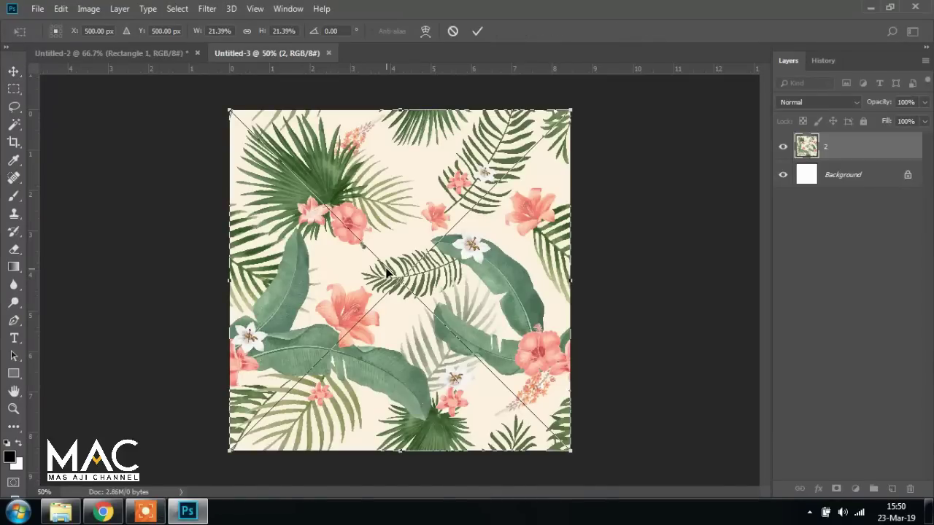
{"action": "key", "text": "Return"}
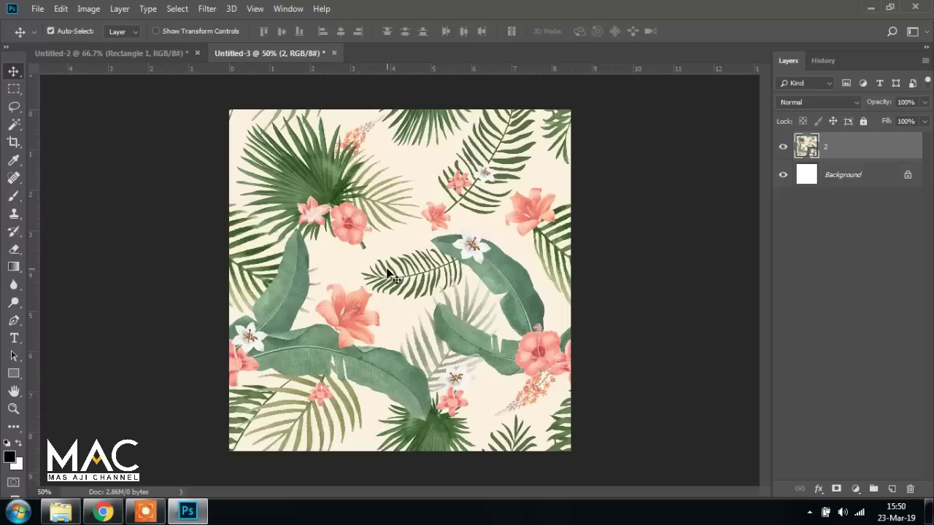
Define the tropical leaf image as a pattern named PATTERN FLORAL
{"action": "left_click", "coordinate": [58, 9]}
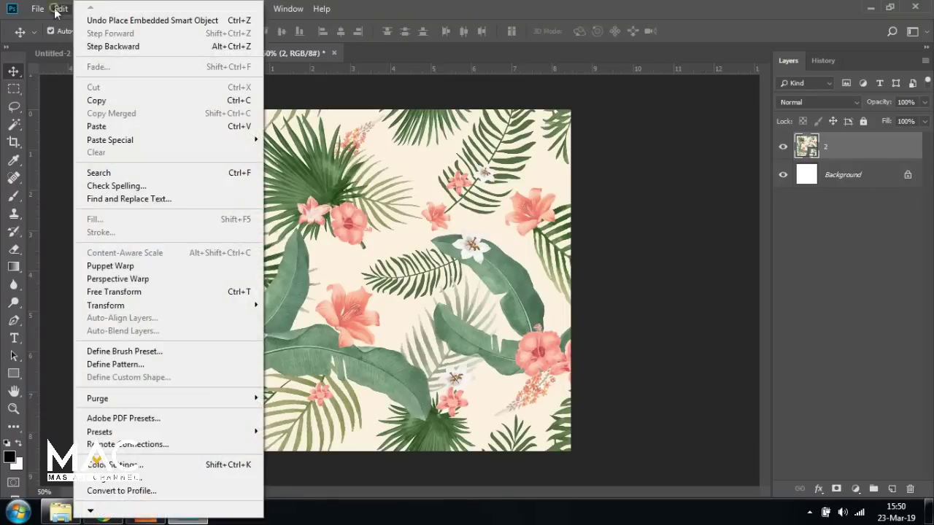
{"action": "left_click", "coordinate": [115, 364]}
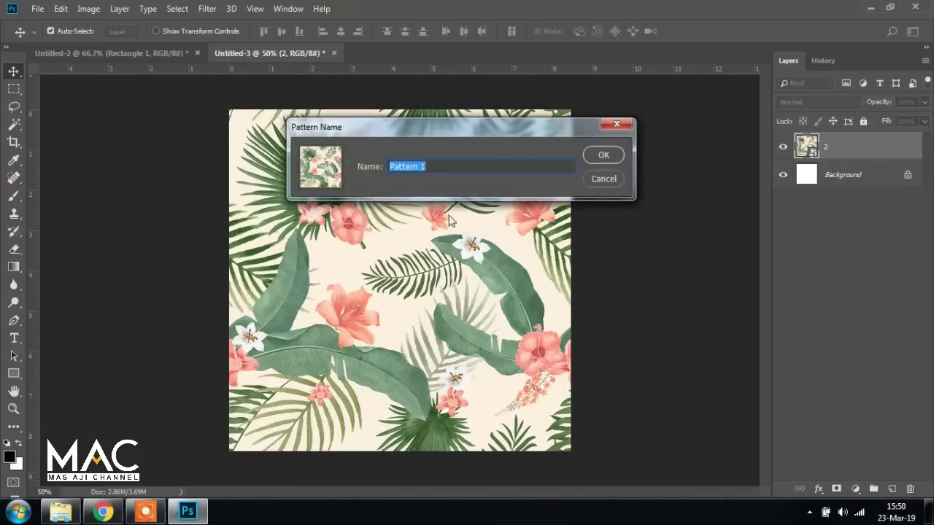
{"action": "left_click", "coordinate": [438, 173]}
{"action": "double_click", "coordinate": [441, 166]}
{"action": "key", "text": "BackSpace"}
{"action": "type", "text": "PATTERN FLORAL"}
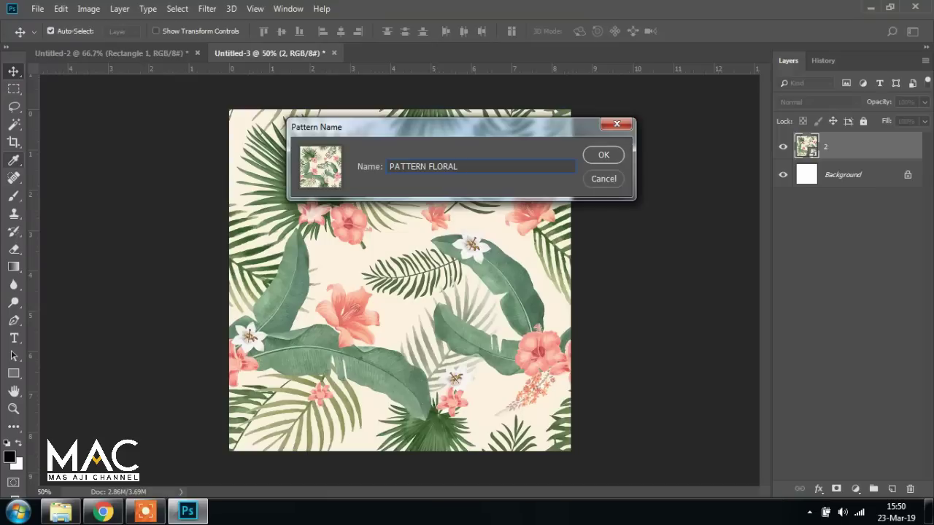
{"action": "left_click", "coordinate": [603, 156]}
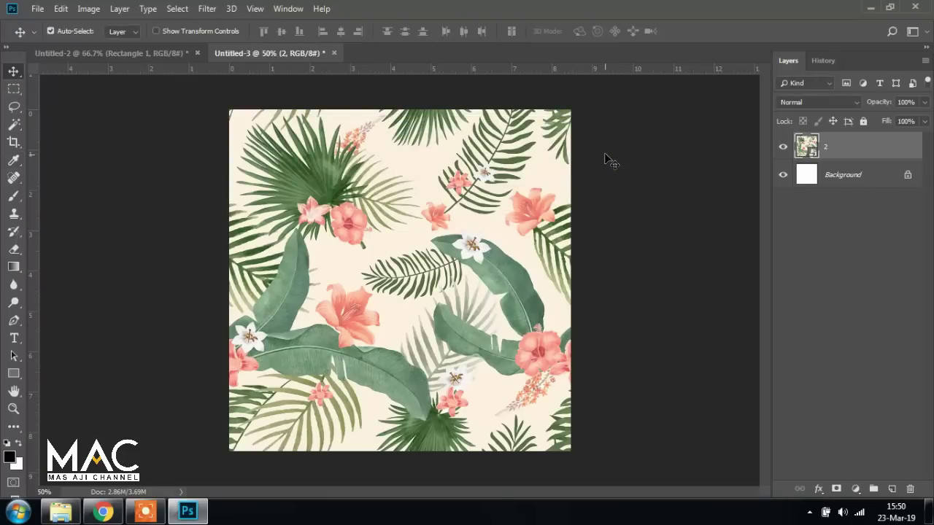
Switch between Untitled-2 and Untitled-3, ending on Untitled-2's patterned rectangle
{"action": "left_click", "coordinate": [95, 53]}
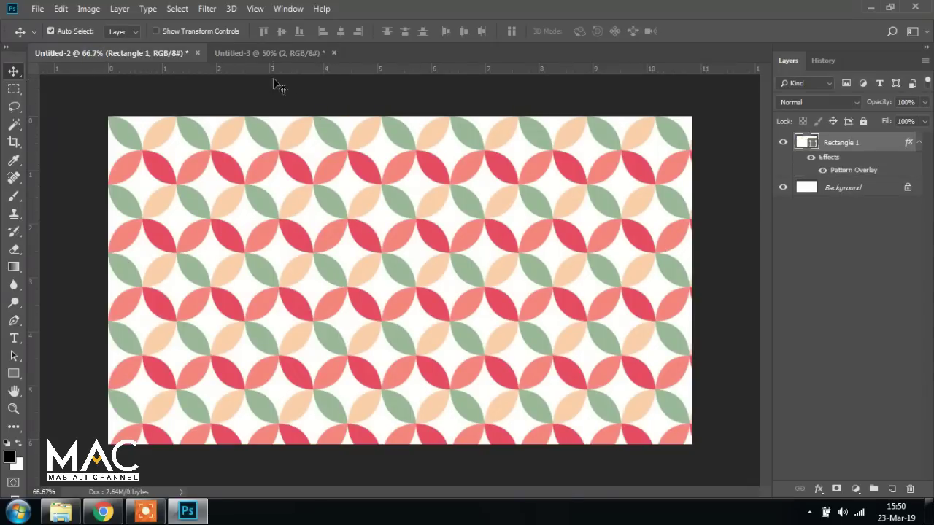
{"action": "left_click", "coordinate": [270, 52]}
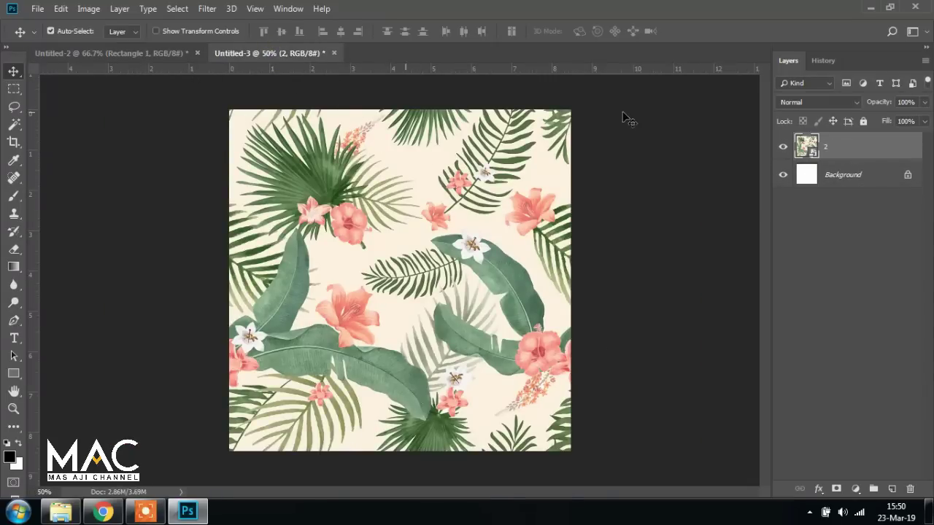
{"action": "left_click", "coordinate": [95, 54]}
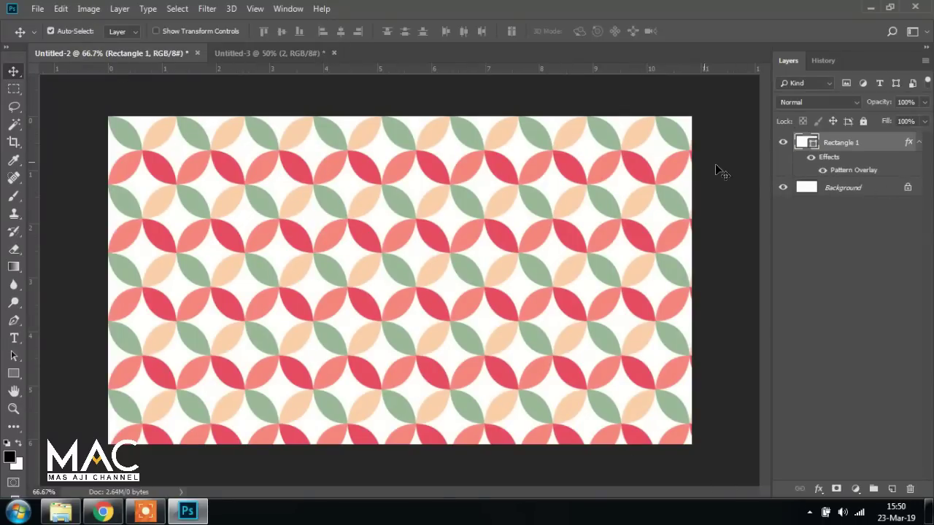
Swap Rectangle 1's Pattern Overlay pattern for PATTERN FLORAL
{"action": "double_click", "coordinate": [850, 172]}
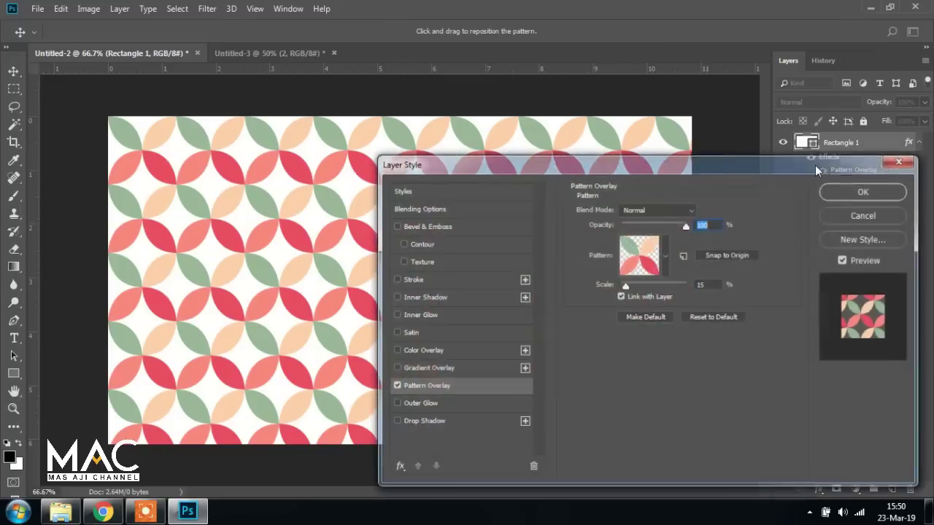
{"action": "left_click_drag", "start_coordinate": [695, 163], "coordinate": [732, 73]}
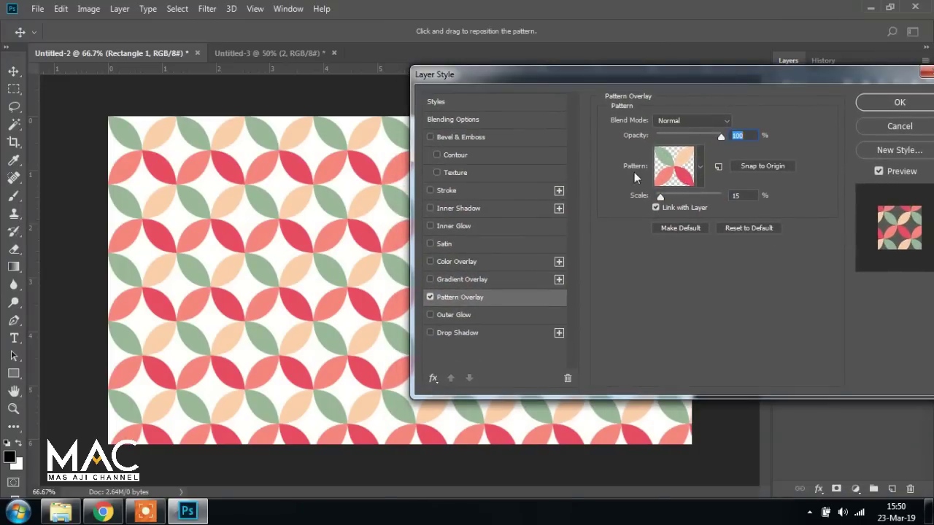
{"action": "left_click", "coordinate": [700, 165]}
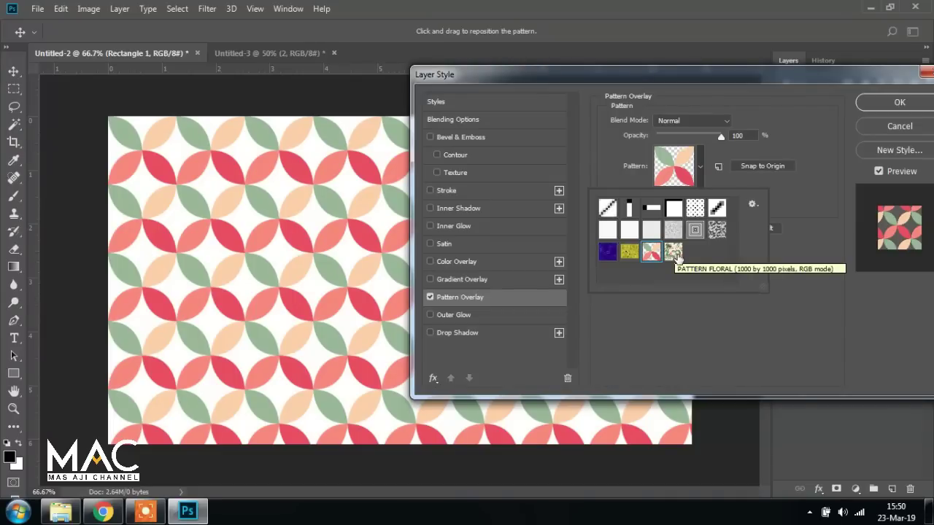
{"action": "left_click", "coordinate": [674, 252]}
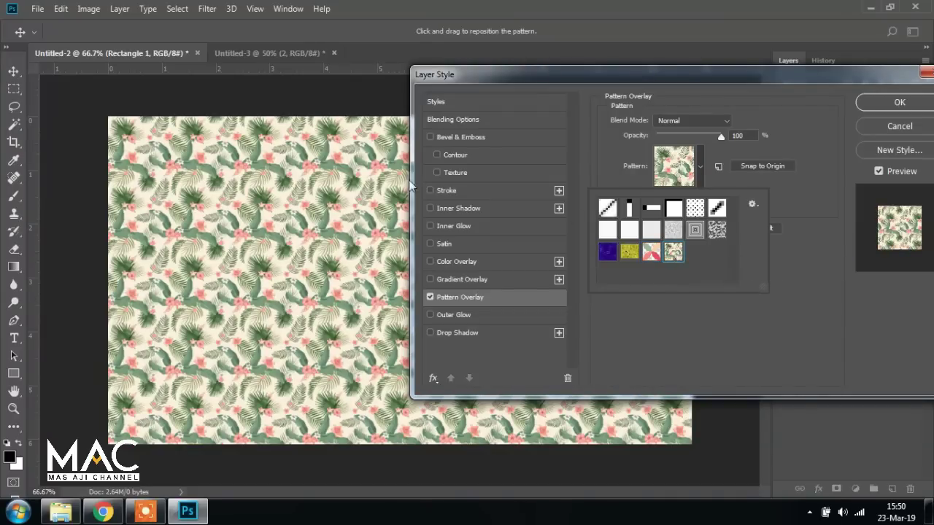
{"action": "left_click", "coordinate": [805, 237]}
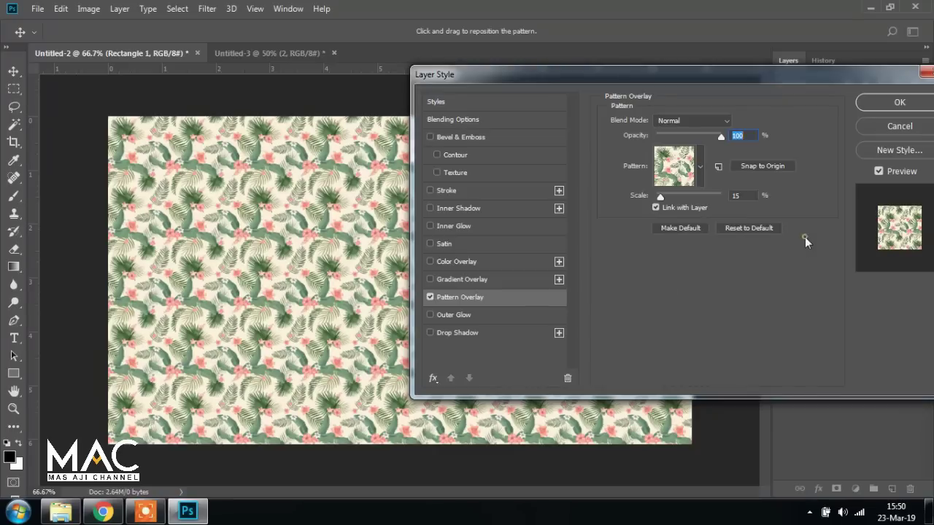
Enlarge the floral overlay to 37% scale and apply the layer style
{"action": "left_click_drag", "start_coordinate": [660, 197], "coordinate": [666, 199]}
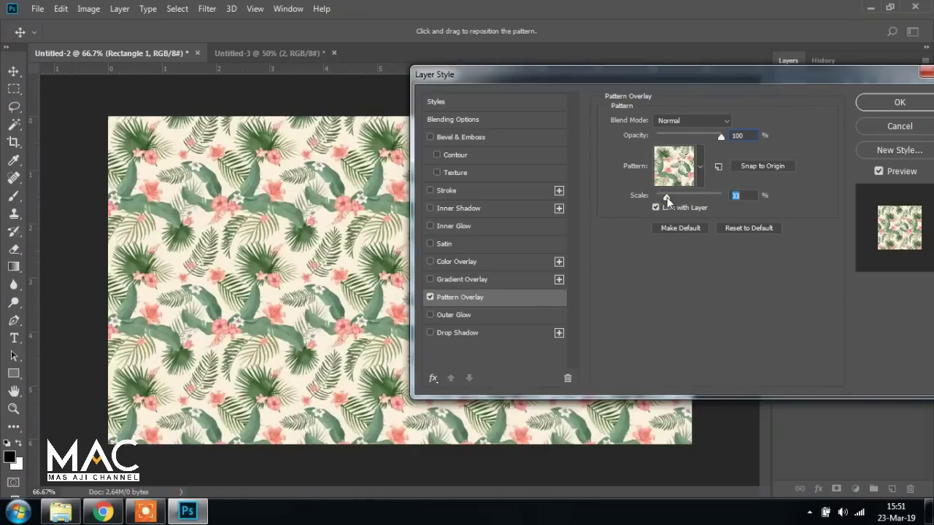
{"action": "left_click_drag", "start_coordinate": [573, 75], "coordinate": [752, 81]}
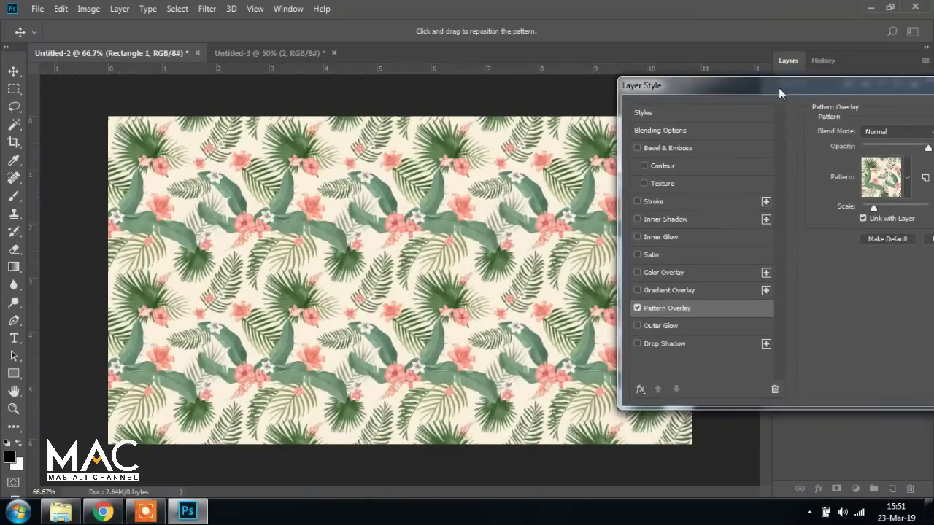
{"action": "left_click_drag", "start_coordinate": [846, 197], "coordinate": [847, 193]}
{"action": "left_click_drag", "start_coordinate": [812, 83], "coordinate": [552, 108]}
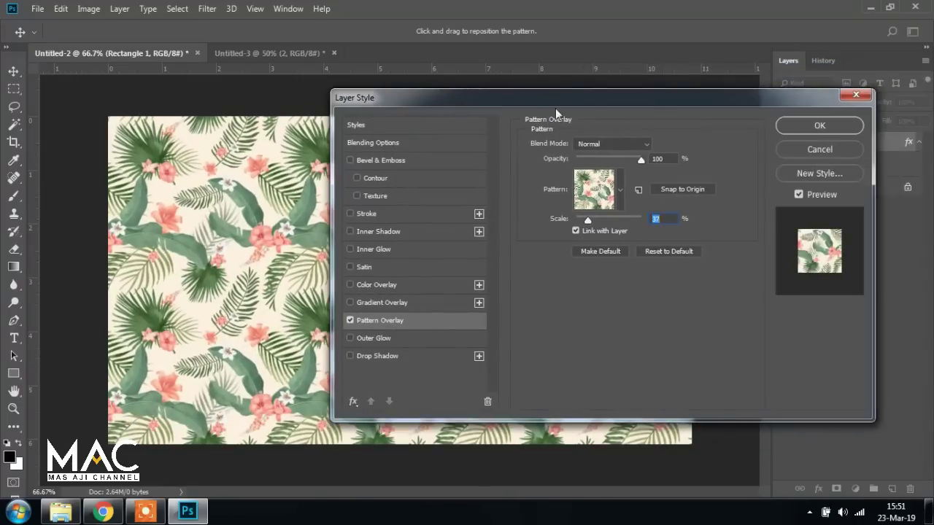
{"action": "left_click", "coordinate": [819, 126]}
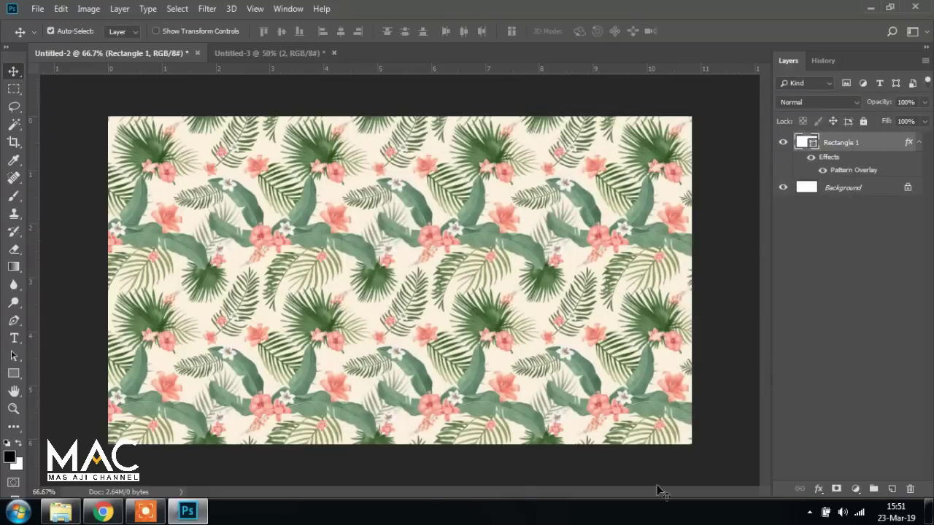
{"action": "left_click", "coordinate": [73, 513]}
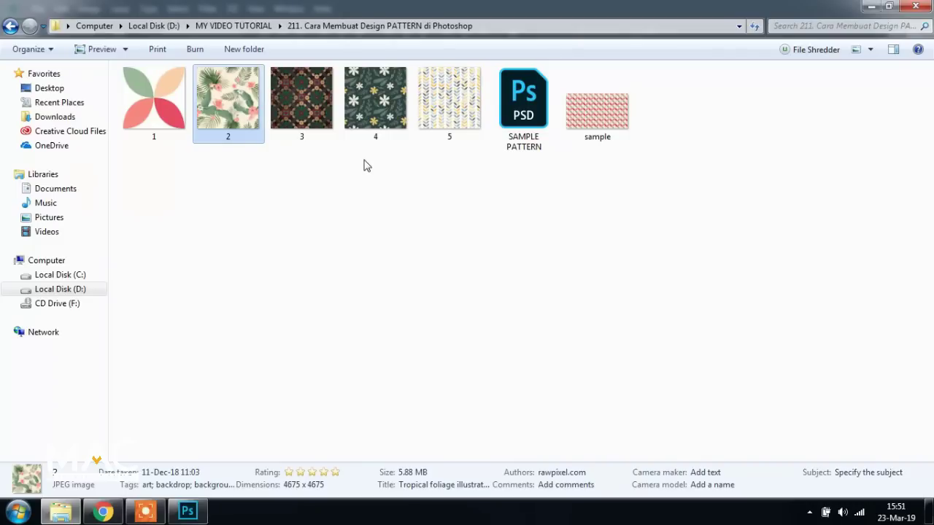
{"action": "left_click", "coordinate": [188, 511]}
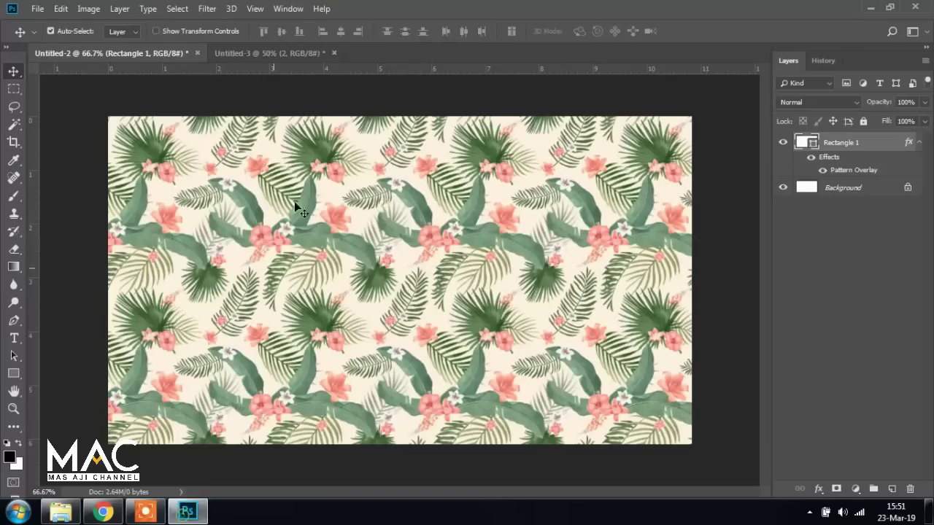
{"action": "left_click", "coordinate": [62, 511]}
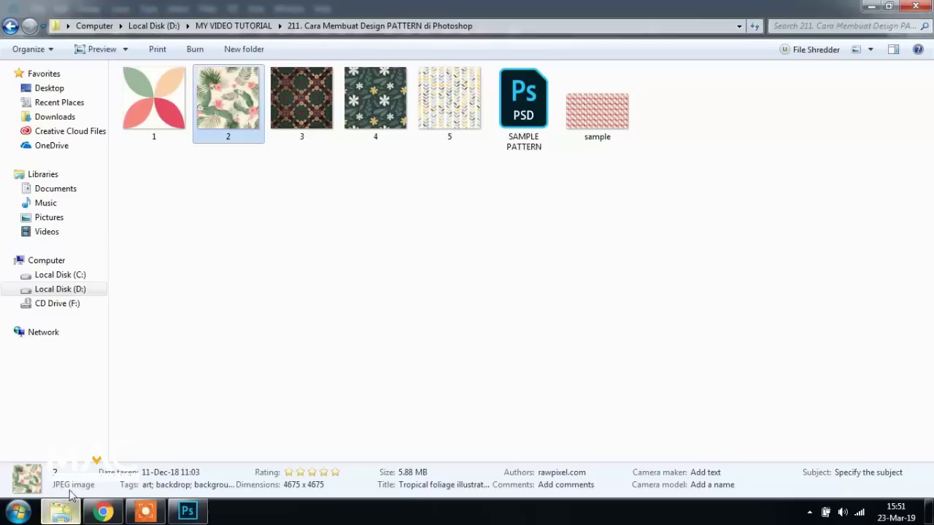
{"action": "key", "text": "Right"}
{"action": "key", "text": "Right"}
{"action": "key", "text": "Right"}
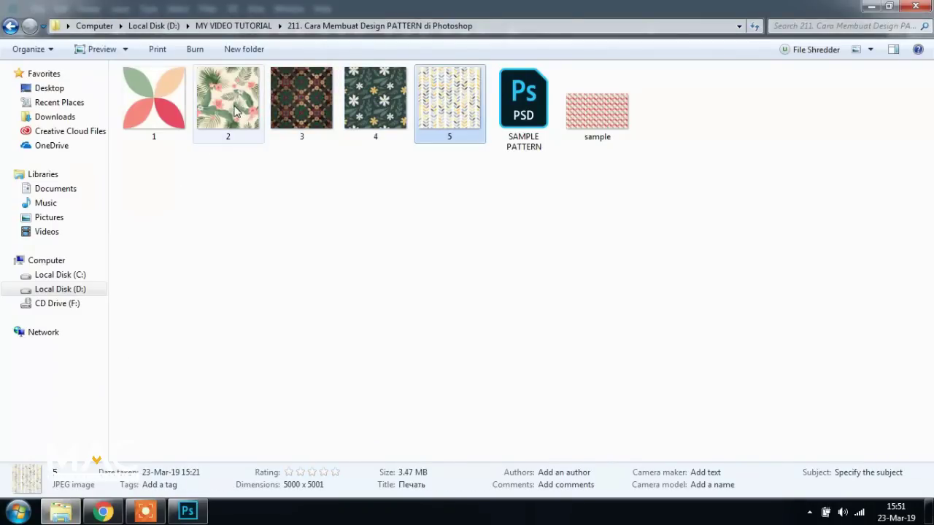
{"action": "mouse_move", "coordinate": [231, 173]}
{"action": "left_mouse_down"}
{"action": "mouse_move", "coordinate": [335, 140]}
{"action": "mouse_move", "coordinate": [465, 70]}
{"action": "left_mouse_up"}
{"action": "left_click", "coordinate": [413, 223]}
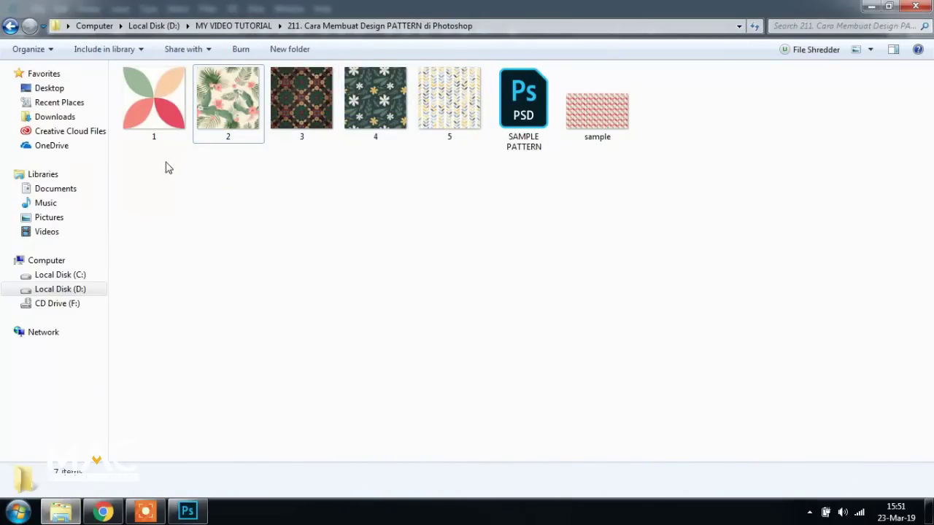
{"action": "left_click", "coordinate": [159, 119]}
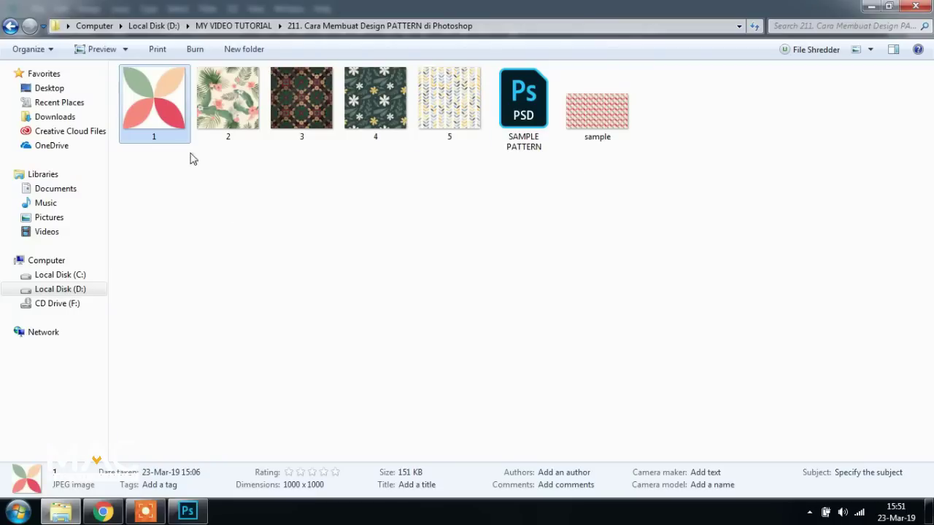
{"action": "double_click", "coordinate": [448, 120]}
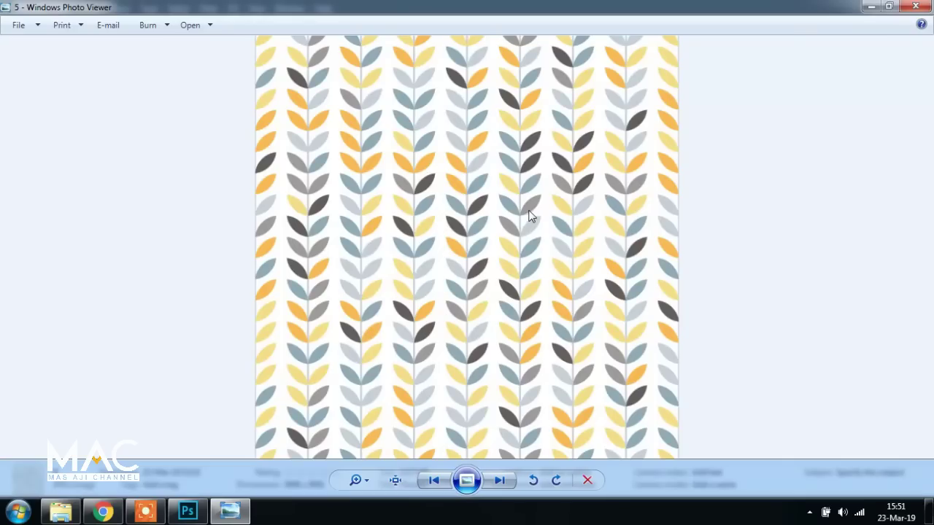
{"action": "left_click", "coordinate": [917, 7]}
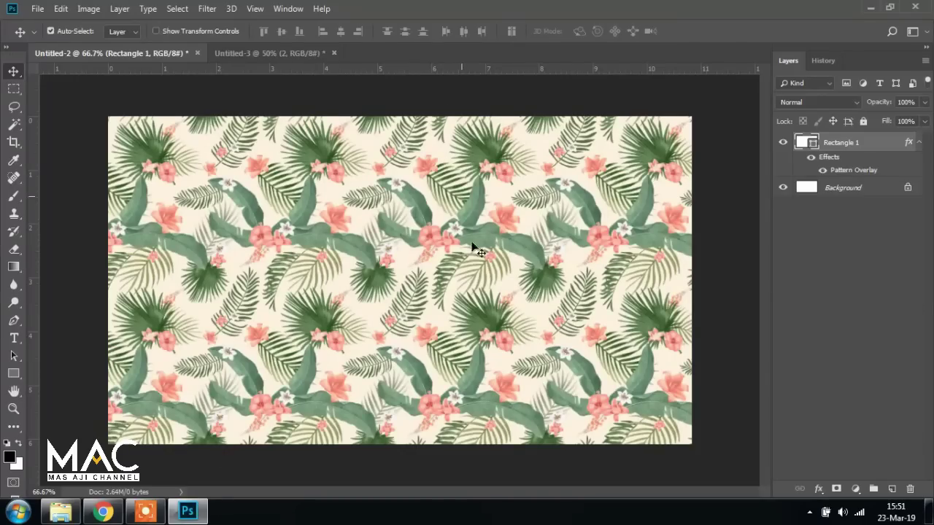
Alternate between the floral rectangle in Untitled-2 and the square tropical tile, finishing on Untitled-3
{"action": "left_click", "coordinate": [276, 54]}
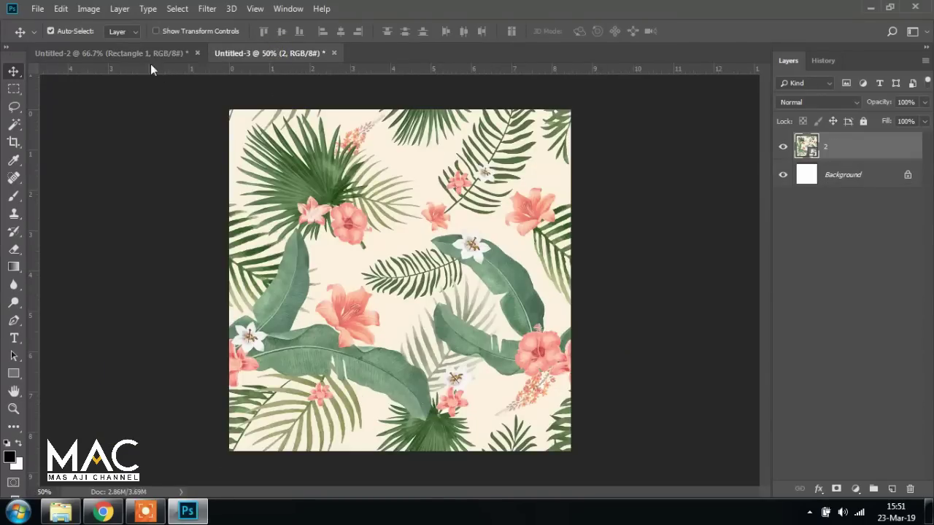
{"action": "left_click", "coordinate": [147, 56]}
{"action": "left_click", "coordinate": [267, 56]}
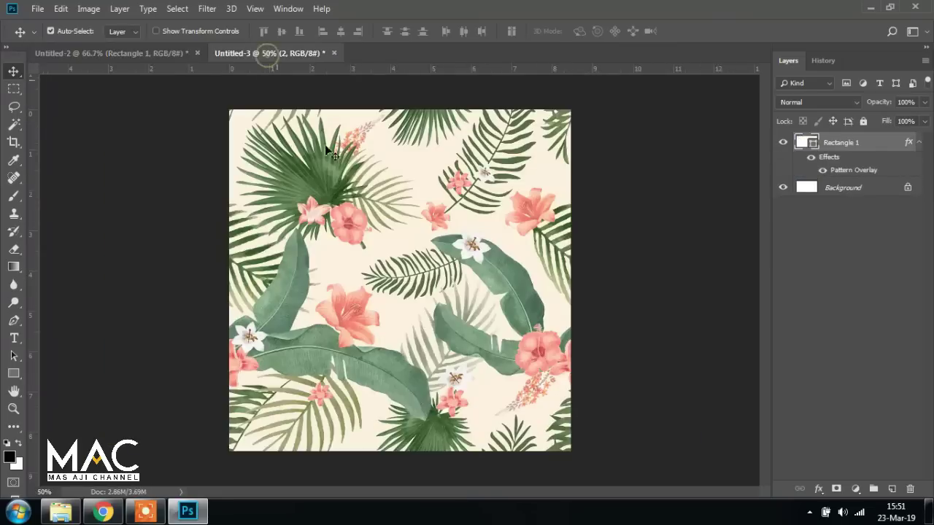
{"action": "left_click", "coordinate": [130, 52]}
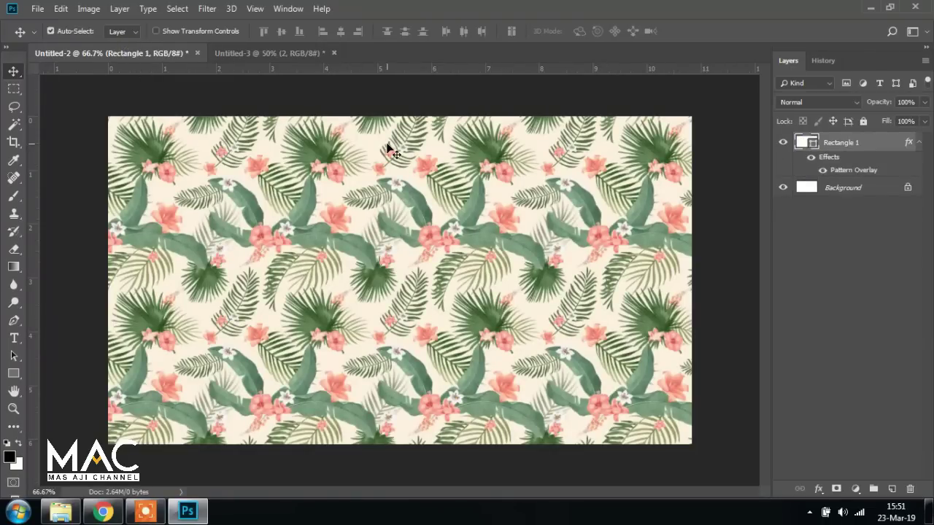
{"action": "left_click", "coordinate": [281, 53]}
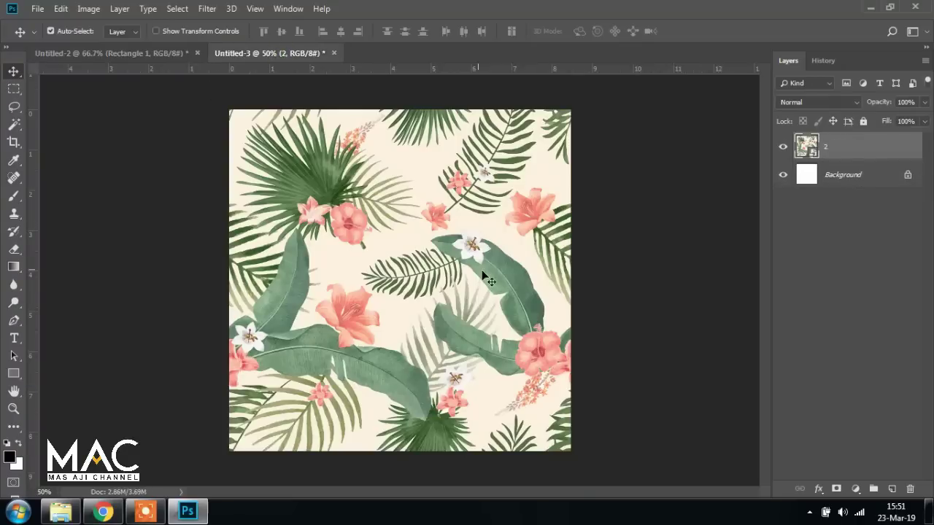
{"action": "left_click", "coordinate": [122, 54]}
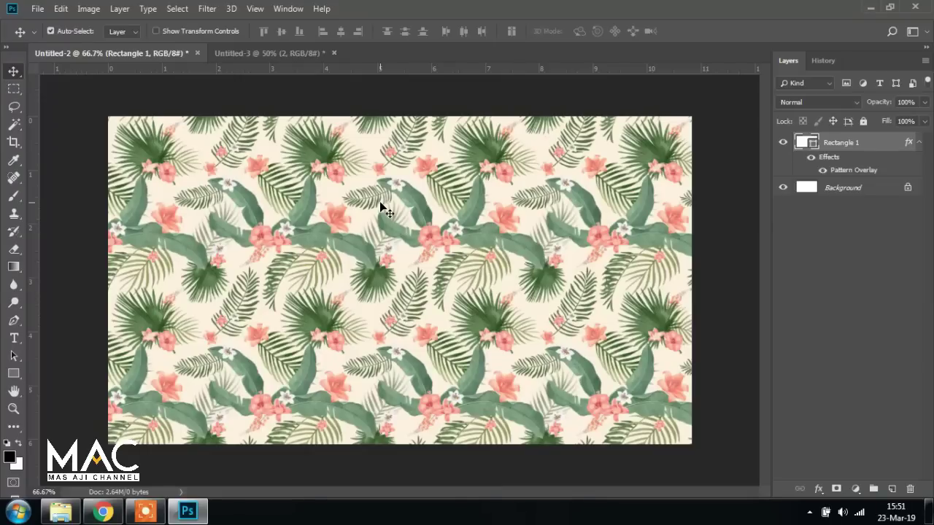
{"action": "left_click", "coordinate": [272, 54]}
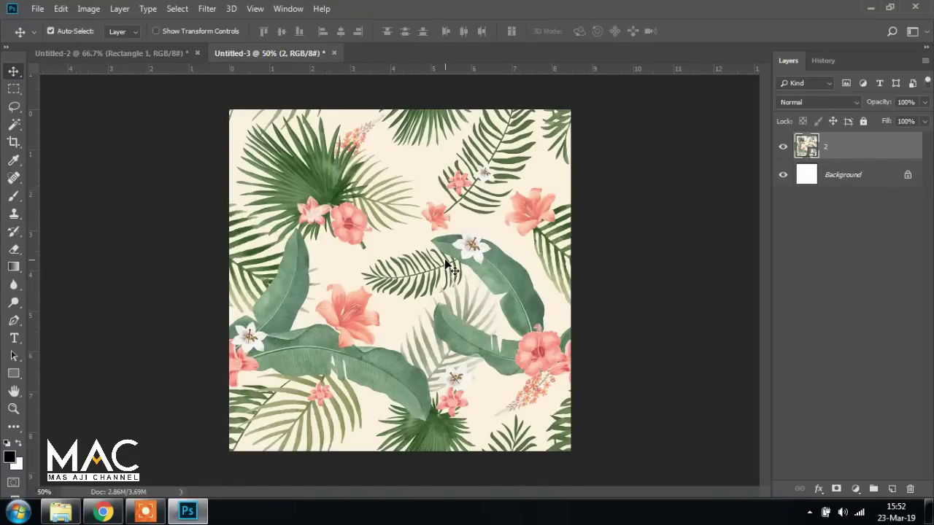